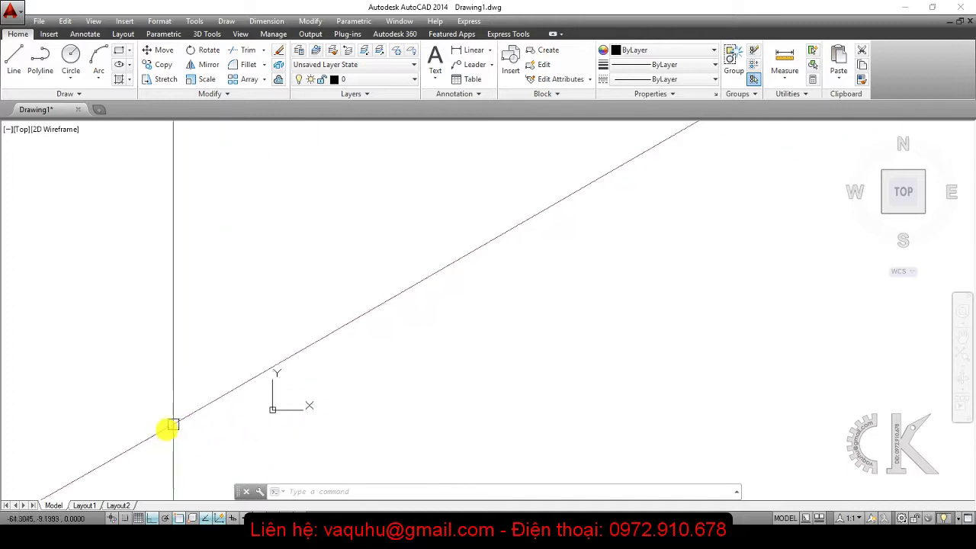
Set the snap type to Isometric snap in the Drafting Settings Snap and Grid tab
right_click(129, 519)
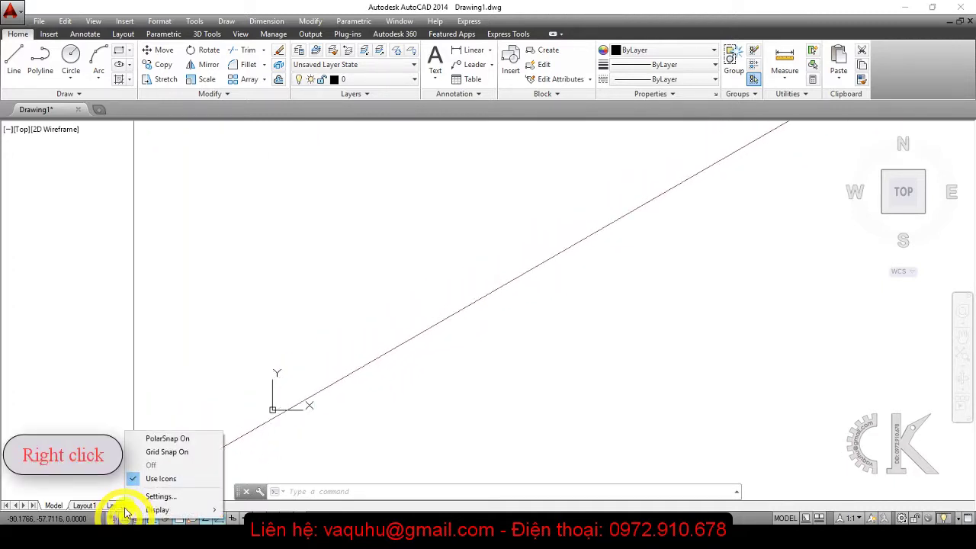
click(135, 496)
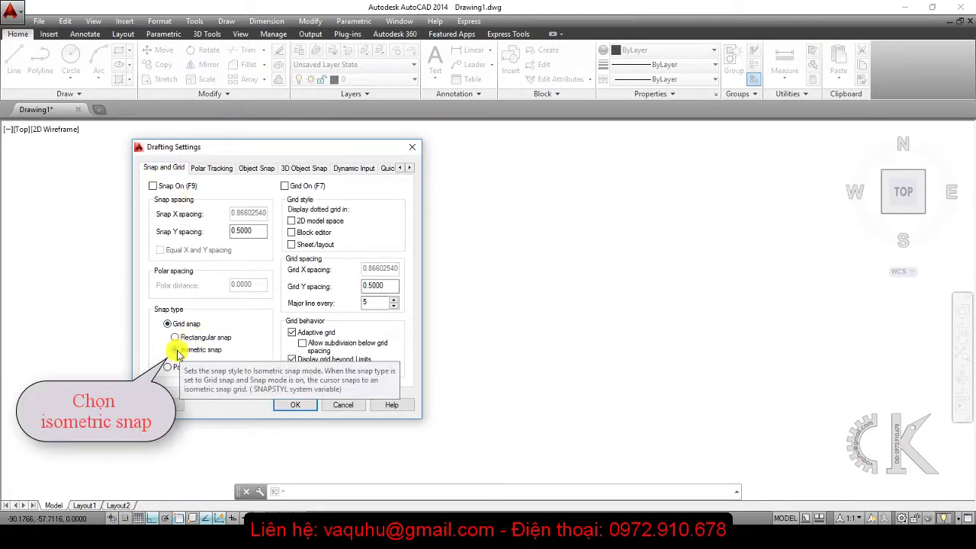
click(176, 350)
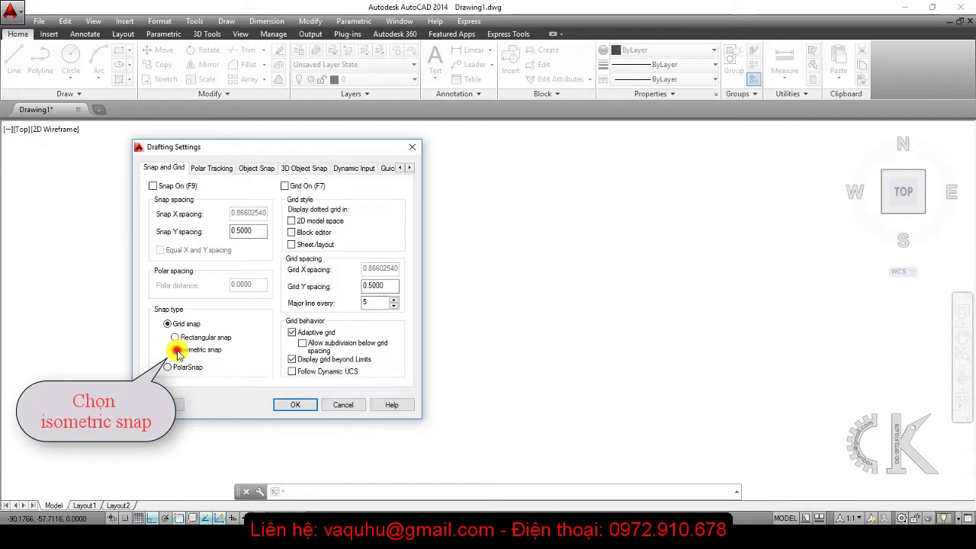
click(288, 405)
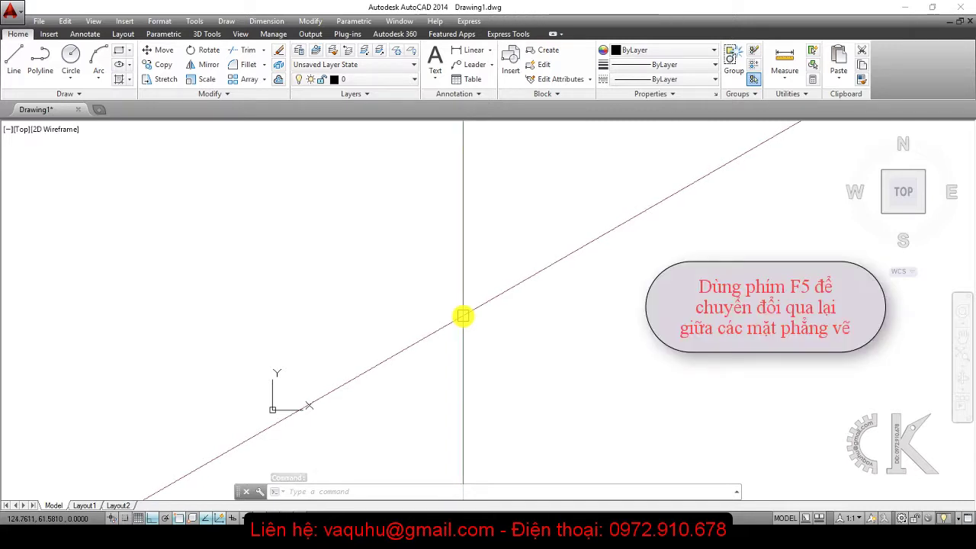
Cycle isoplanes with F5, then set the current isoplane to Left via ISOPLANE
key(F5)
key(F5)
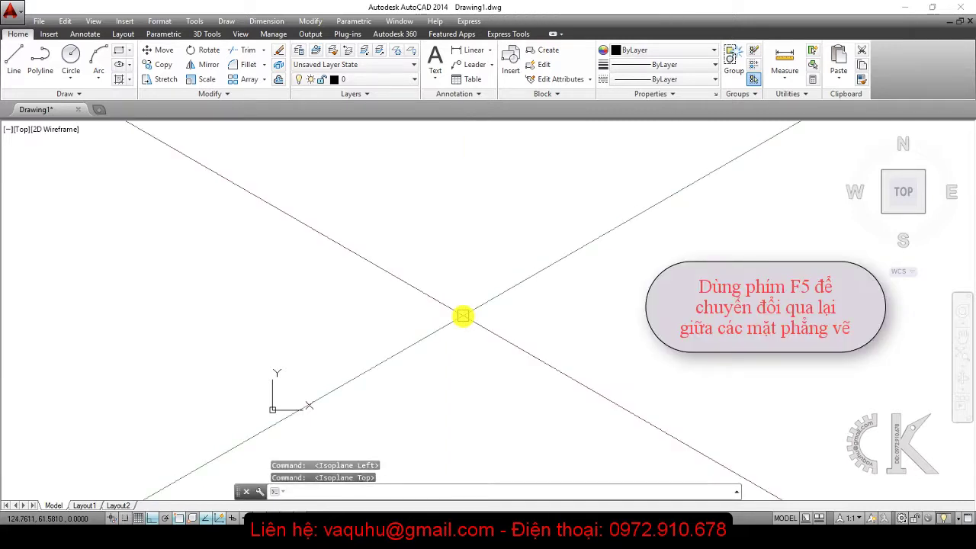
key(F5)
key(F5)
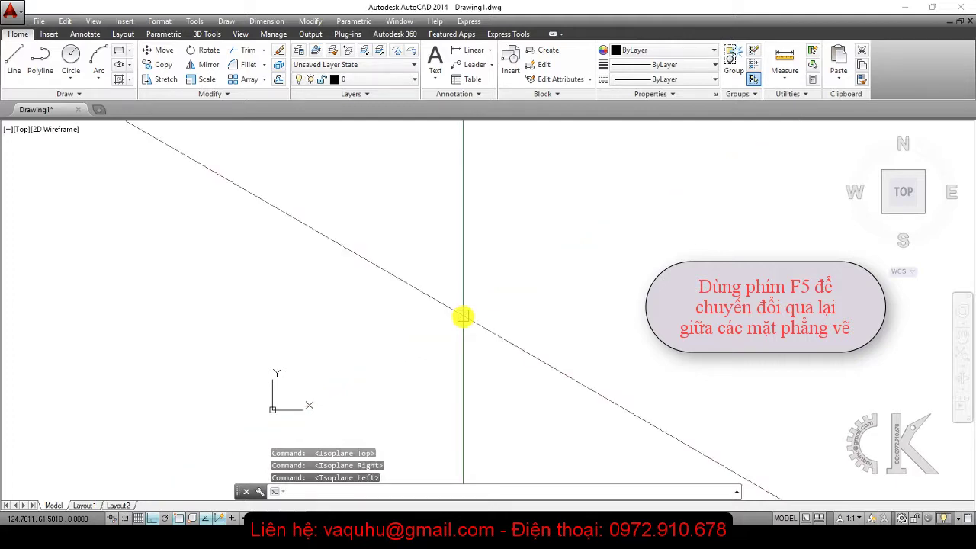
key(F5)
key(F5)
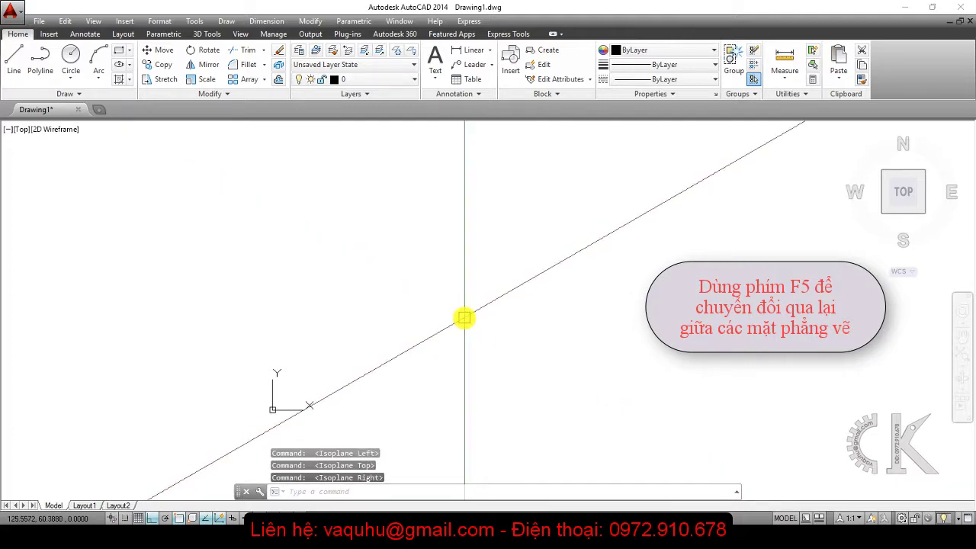
text(i)
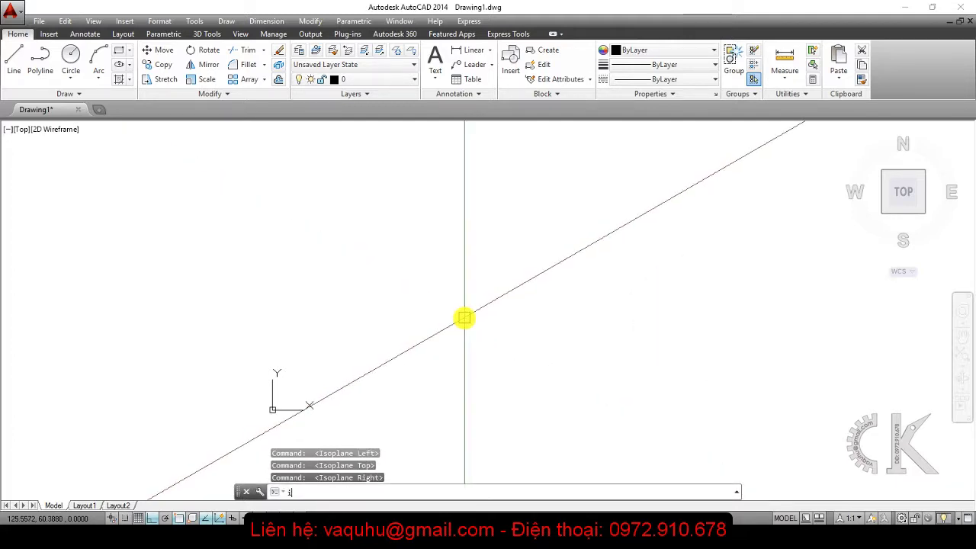
text(so)
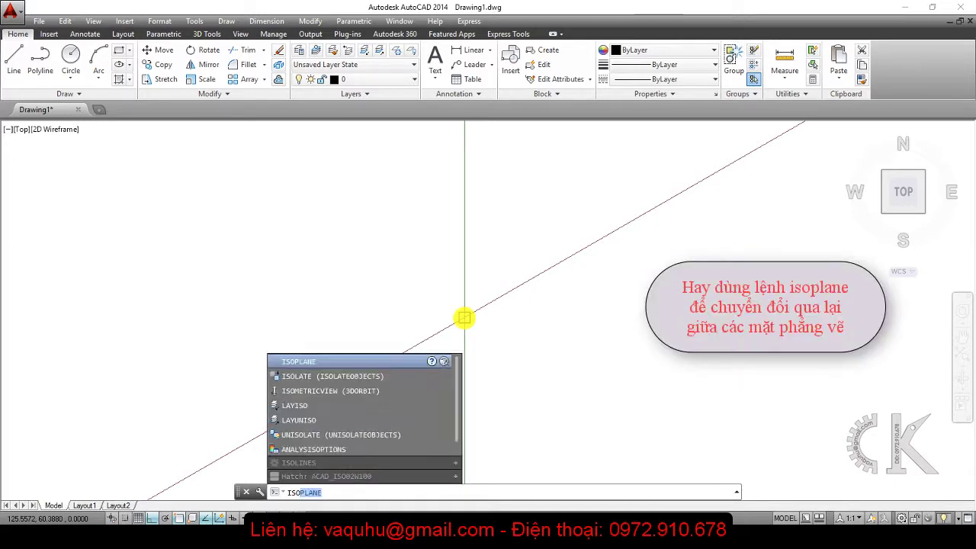
click(359, 360)
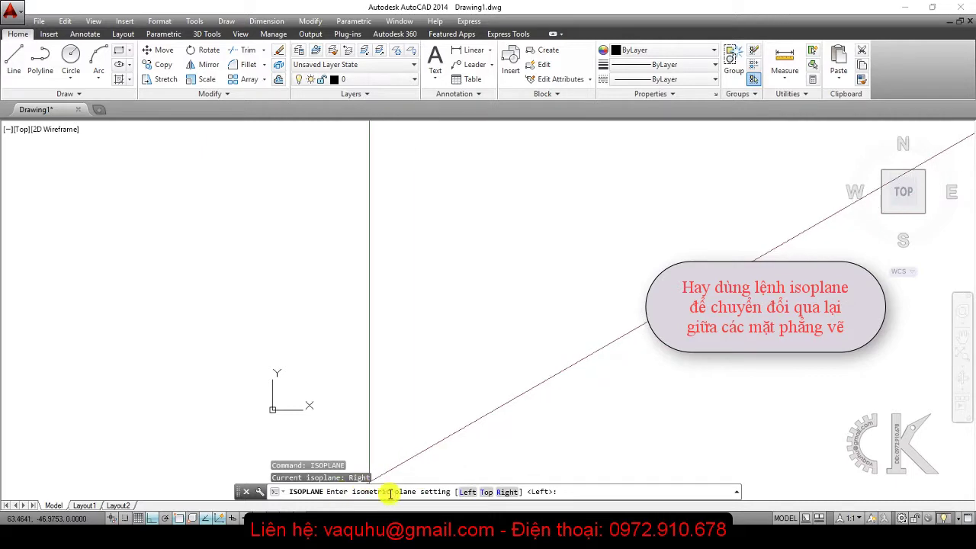
click(471, 493)
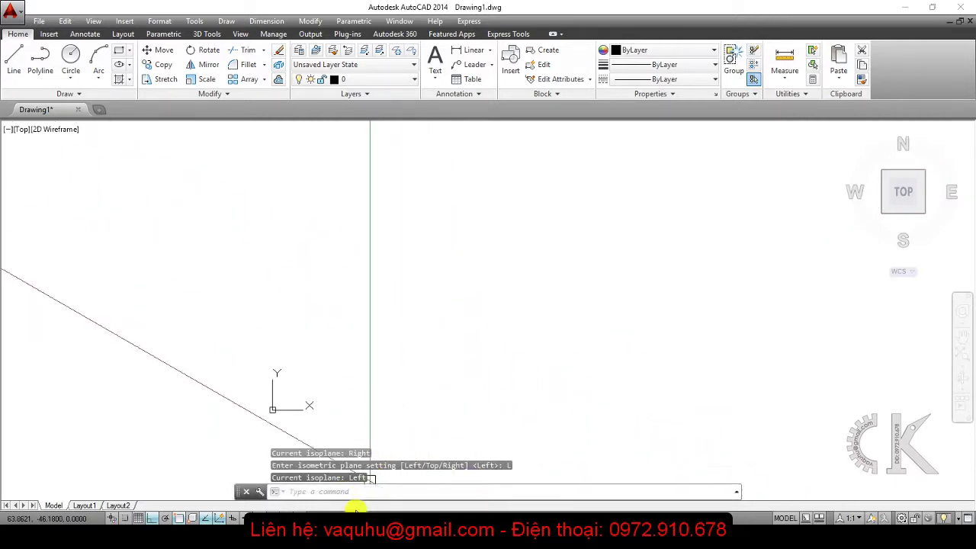
scroll(358, 396, down, 1)
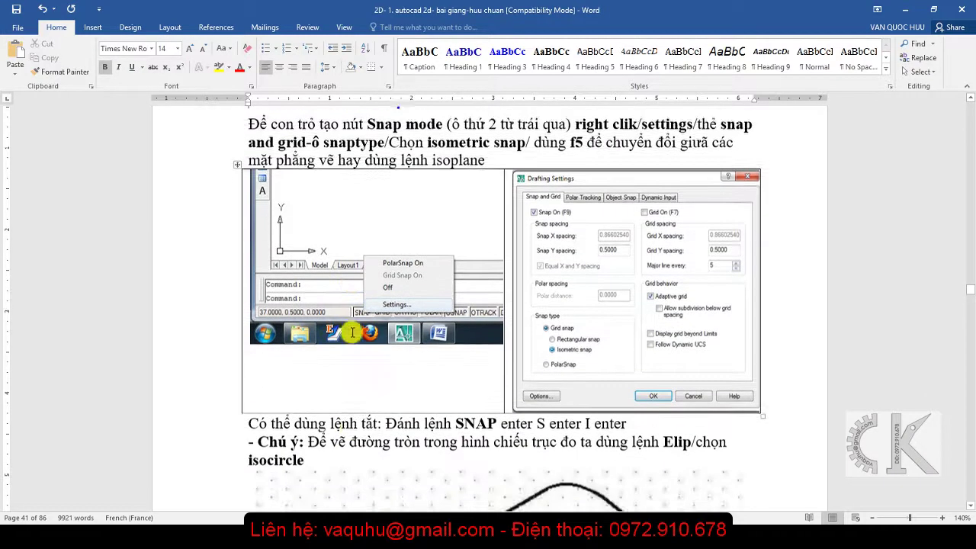
Scroll the Word notes to the isometric bracket figure below the Elip/isocircle tip
scroll(349, 330, down, 1)
scroll(413, 338, down, 2)
scroll(411, 335, down, 3)
scroll(410, 330, up, 1)
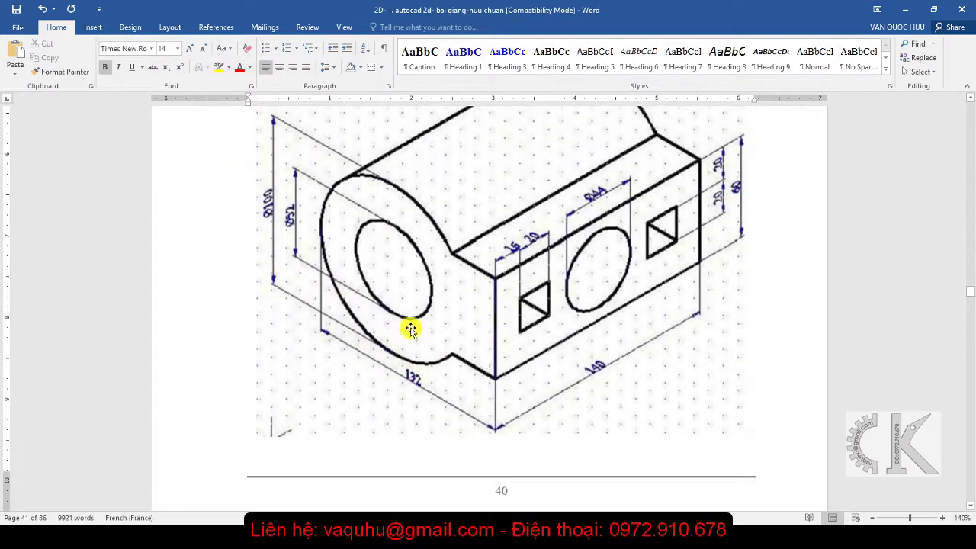
scroll(450, 260, up, 1)
scroll(430, 276, up, 1)
scroll(392, 246, up, 1)
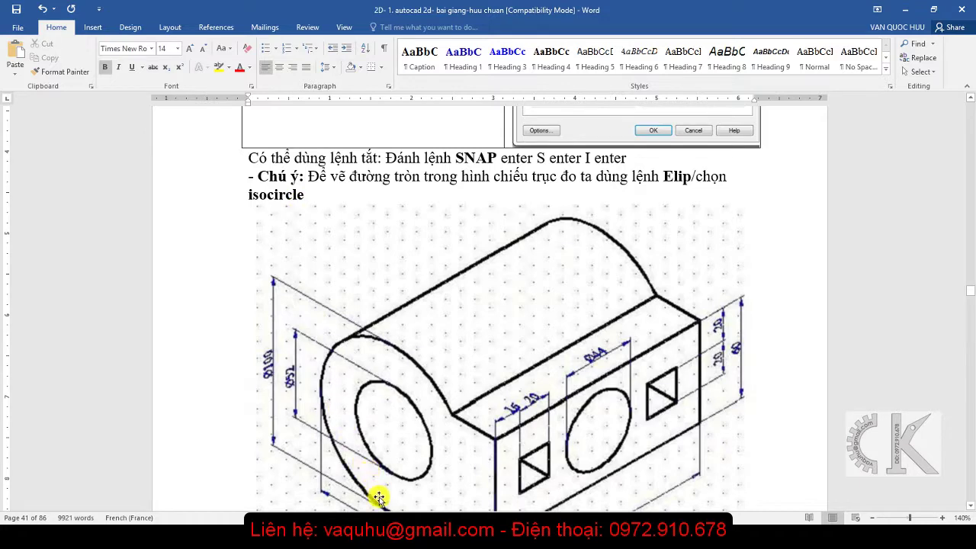
scroll(333, 428, down, 3)
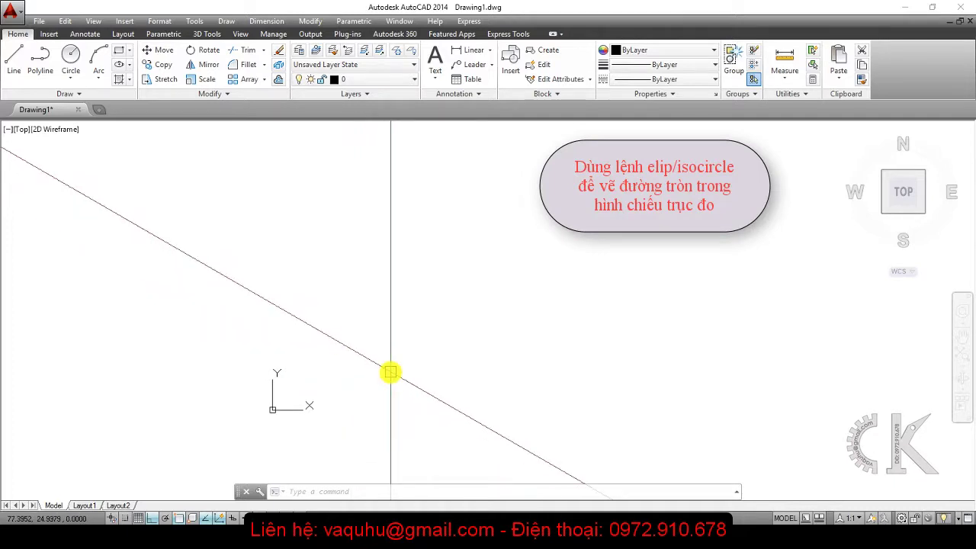
Draw a 100-diameter isocircle centred on the inclined line
text(e)
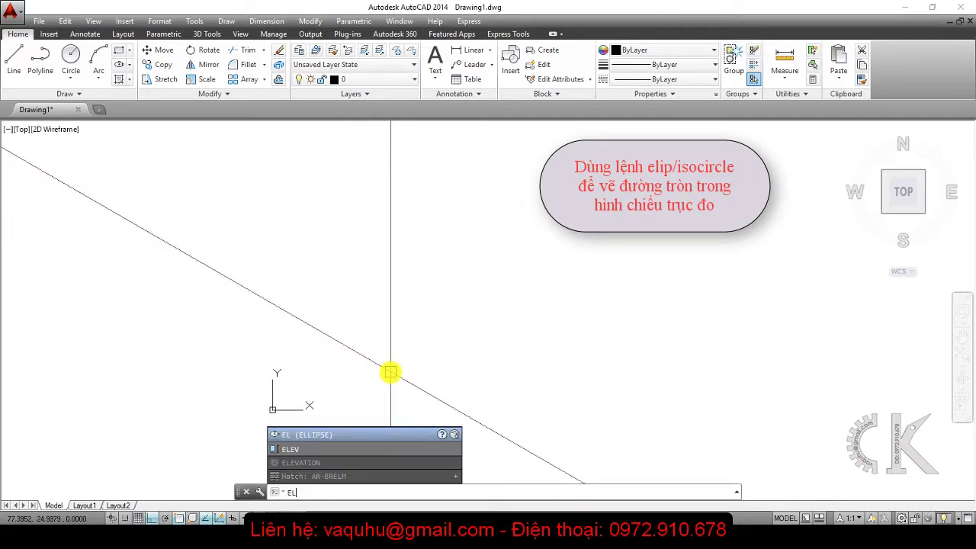
key(Return)
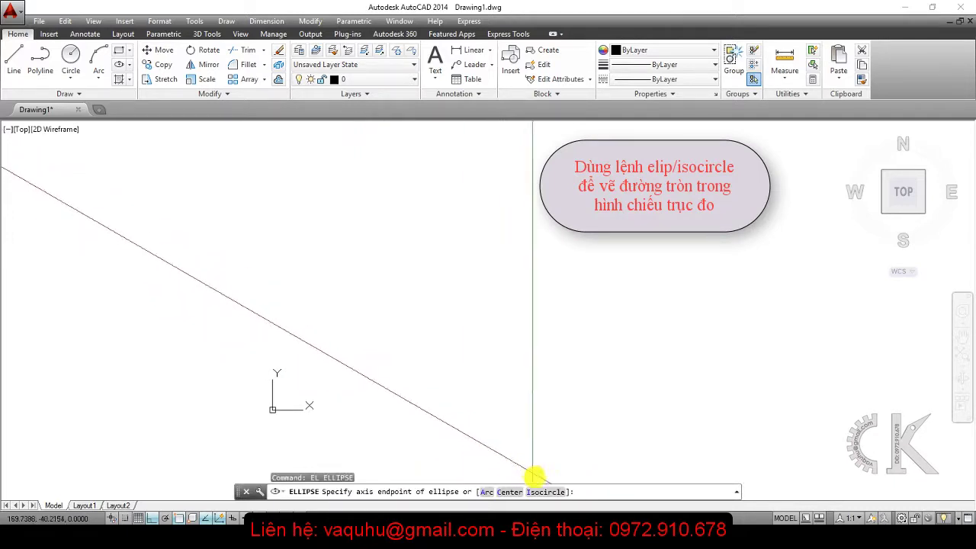
click(538, 494)
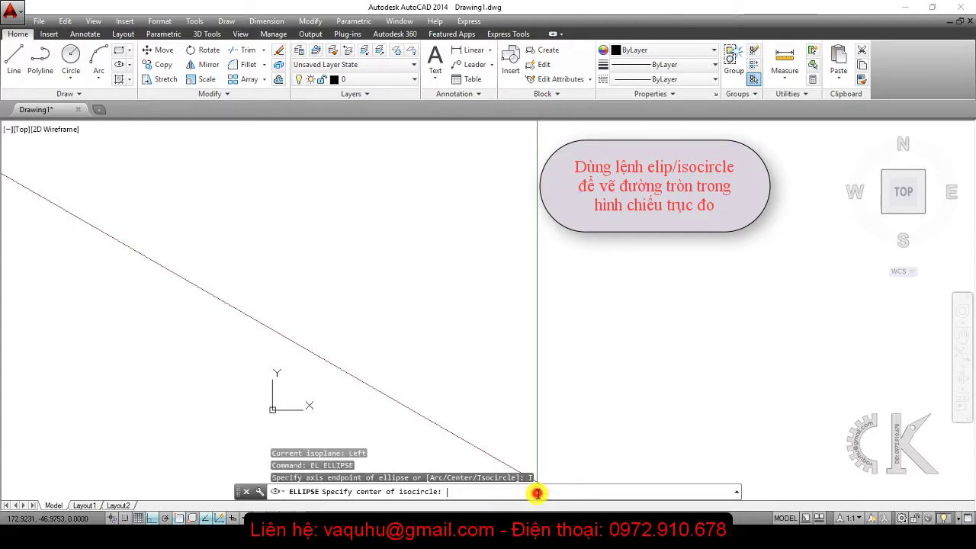
click(448, 295)
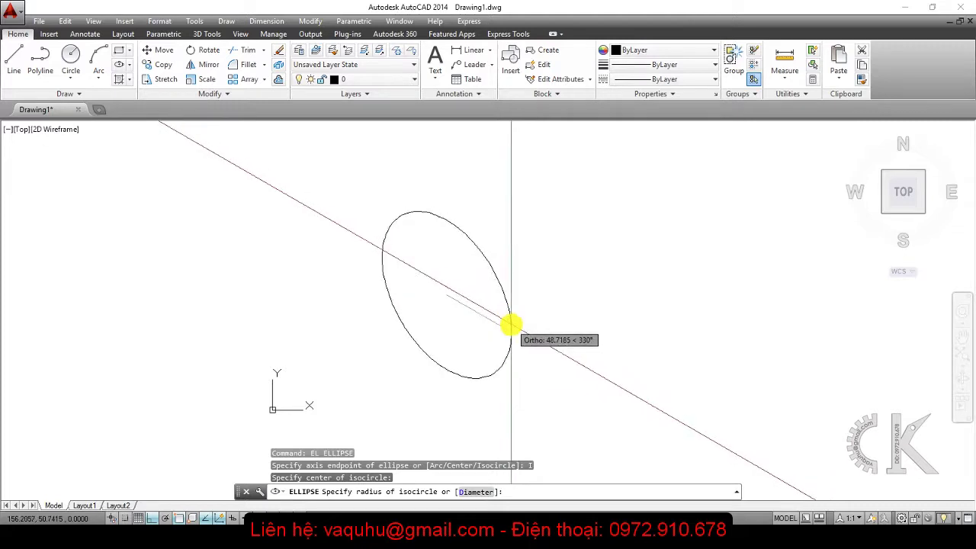
click(470, 492)
text(10)
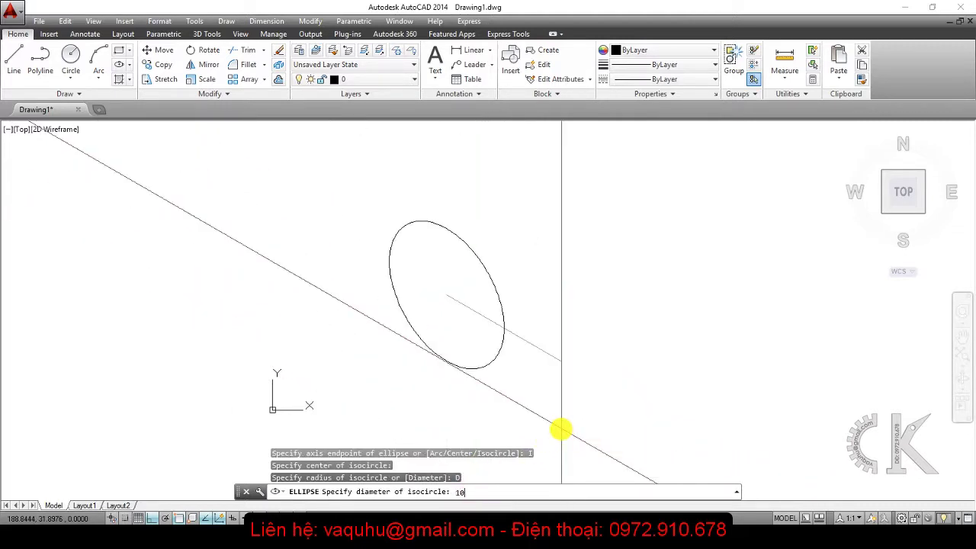
text(0)
key(Return)
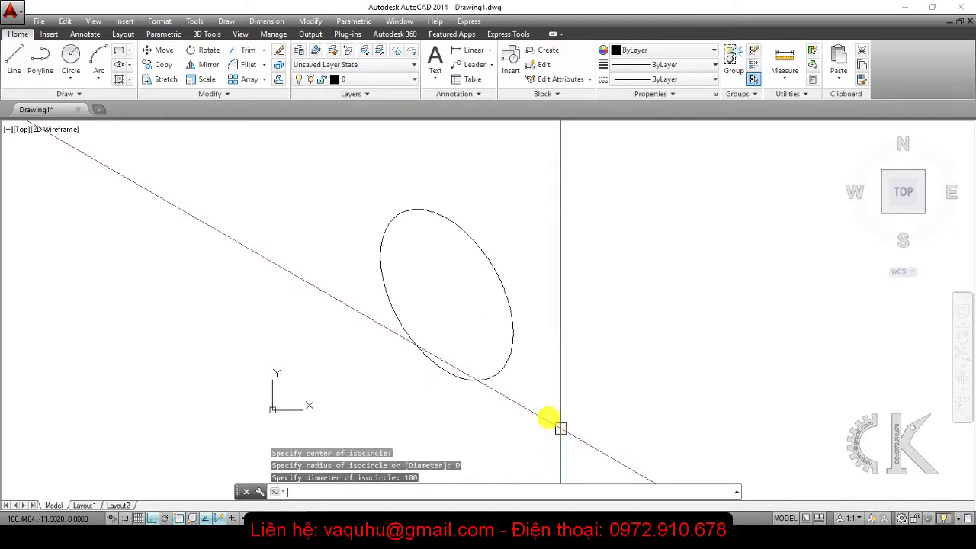
Add a concentric 52-diameter isocircle at the same centre
key(Return)
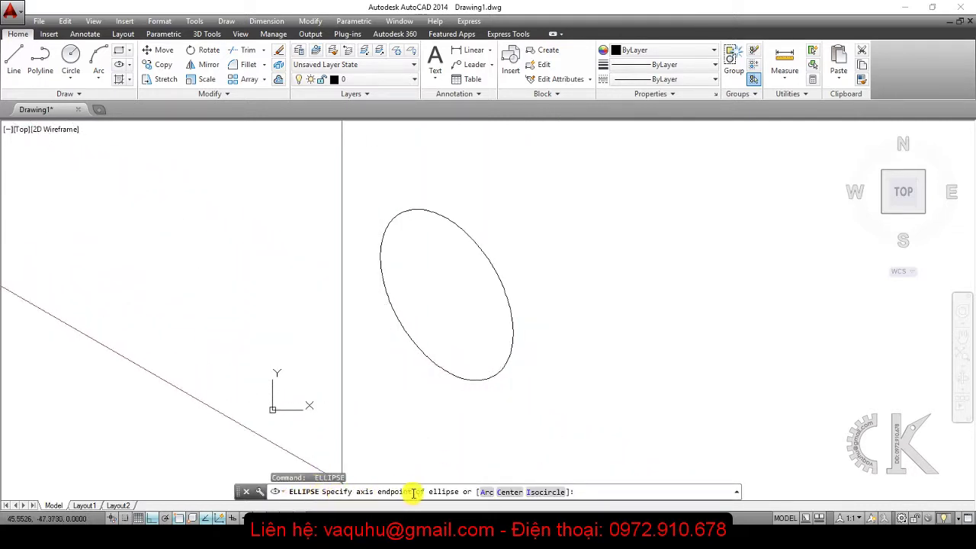
click(543, 492)
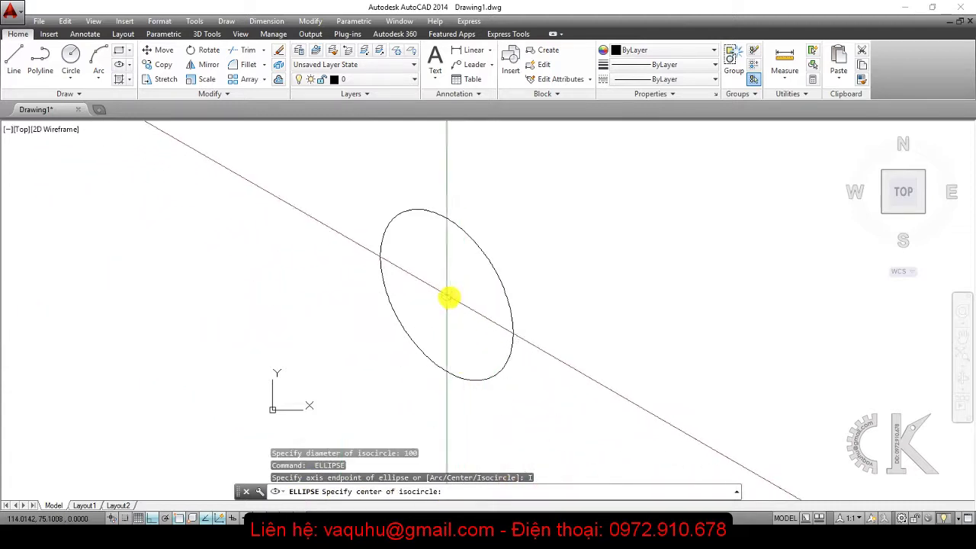
click(449, 296)
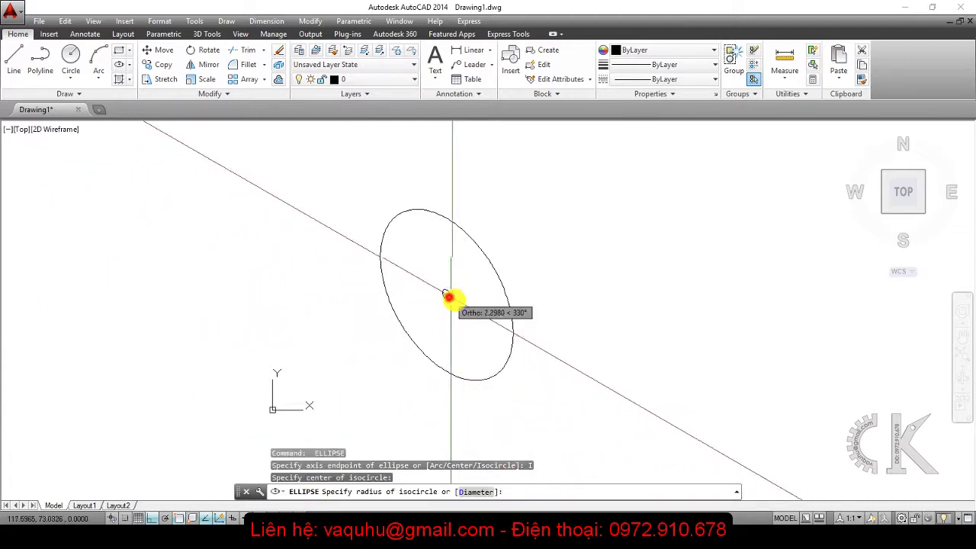
click(467, 492)
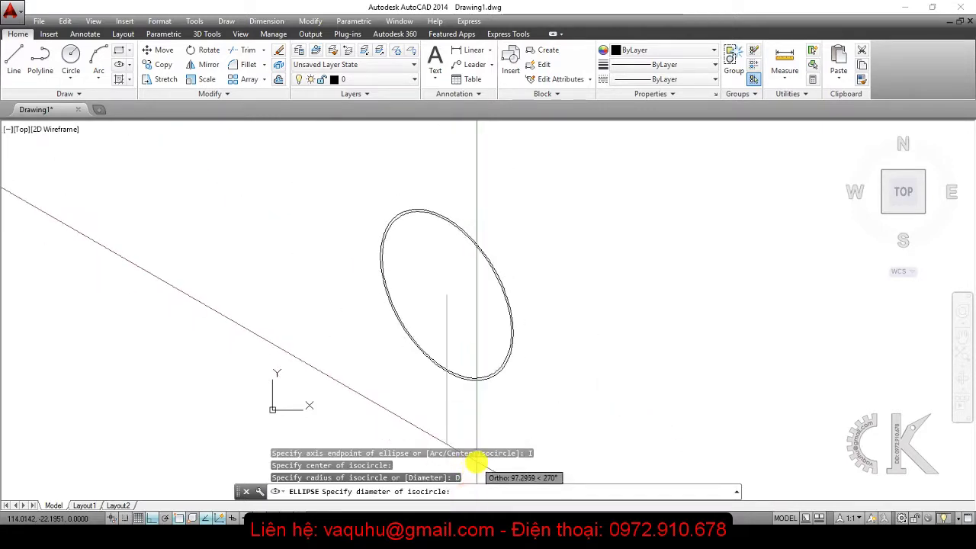
text(52)
key(Return)
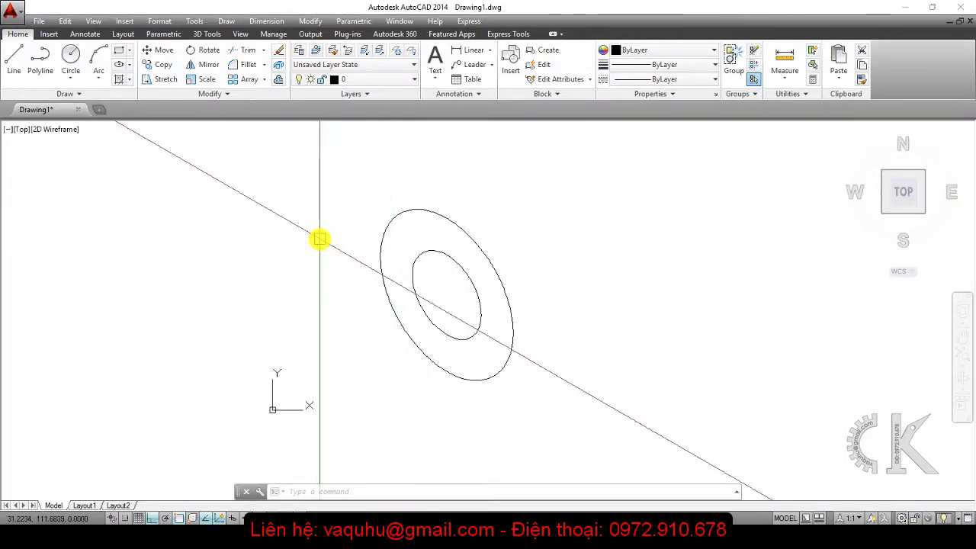
Draw an 82-unit line from the ring centre, then a 60-unit vertical edge
key(Escape)
text(l)
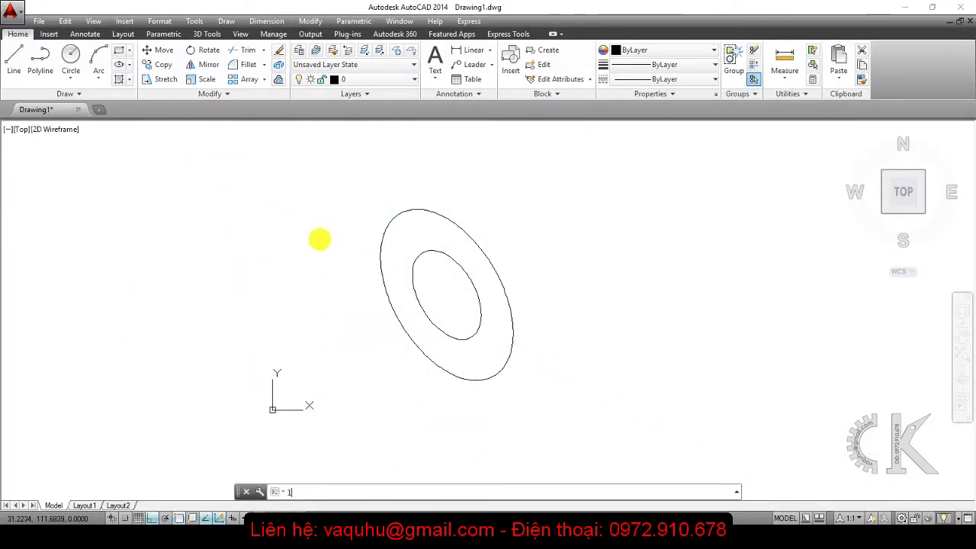
key(Return)
click(444, 296)
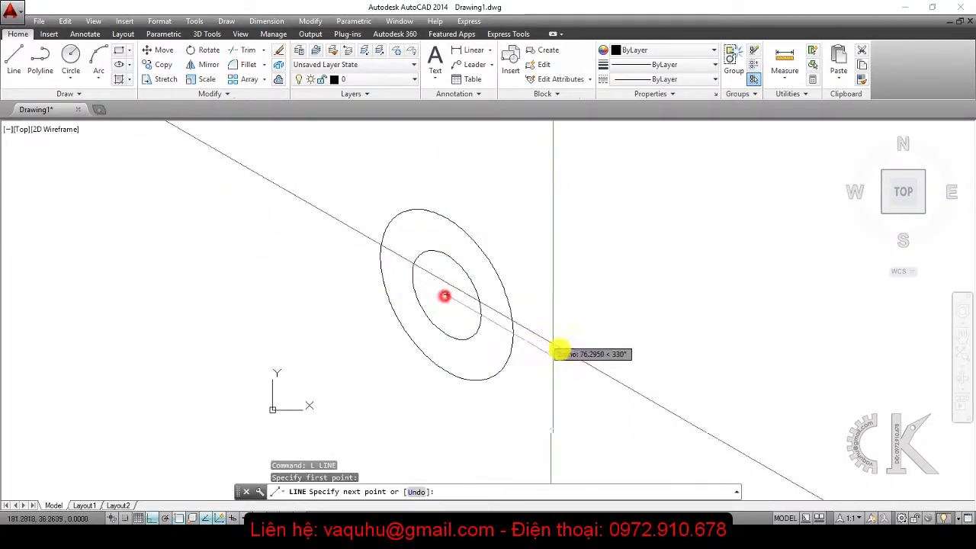
text(82)
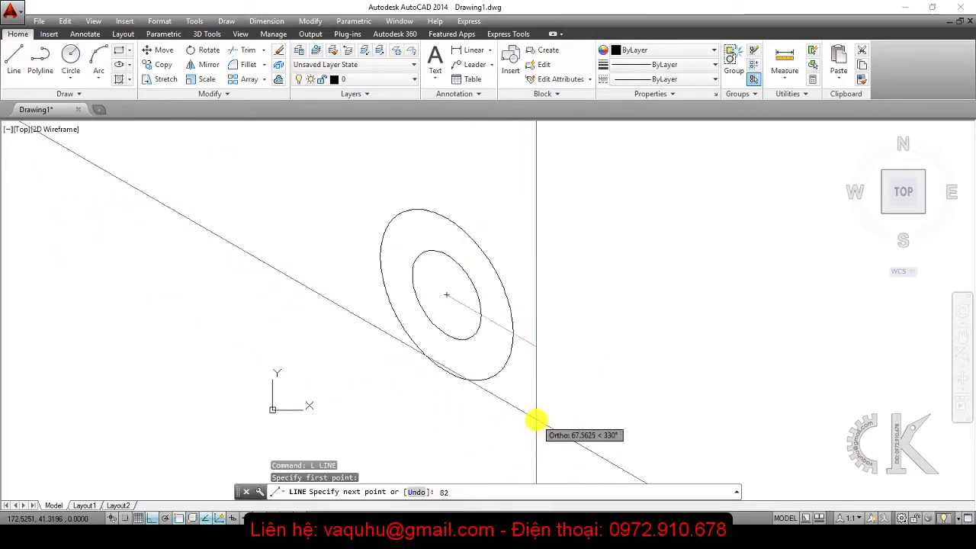
key(Return)
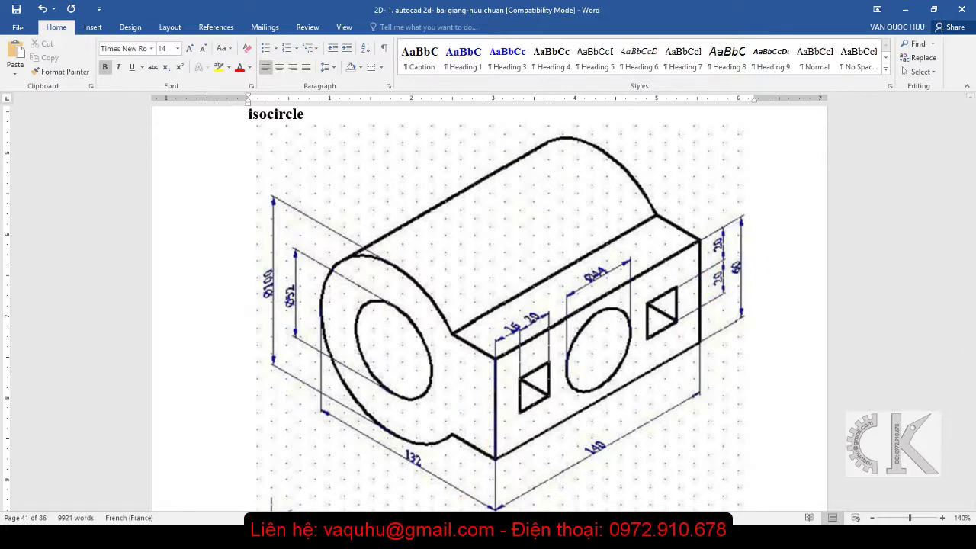
key(alt+Tab)
text(60)
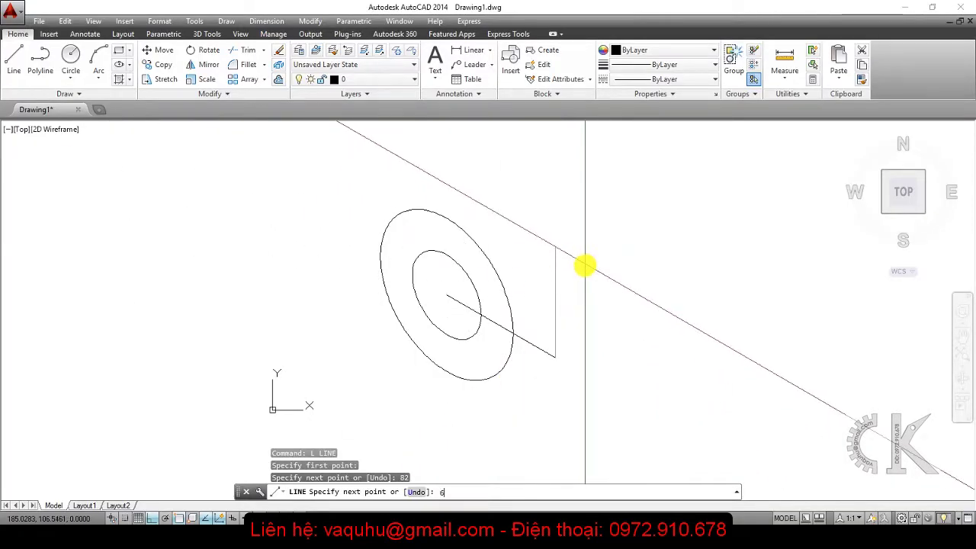
key(Return)
key(Return)
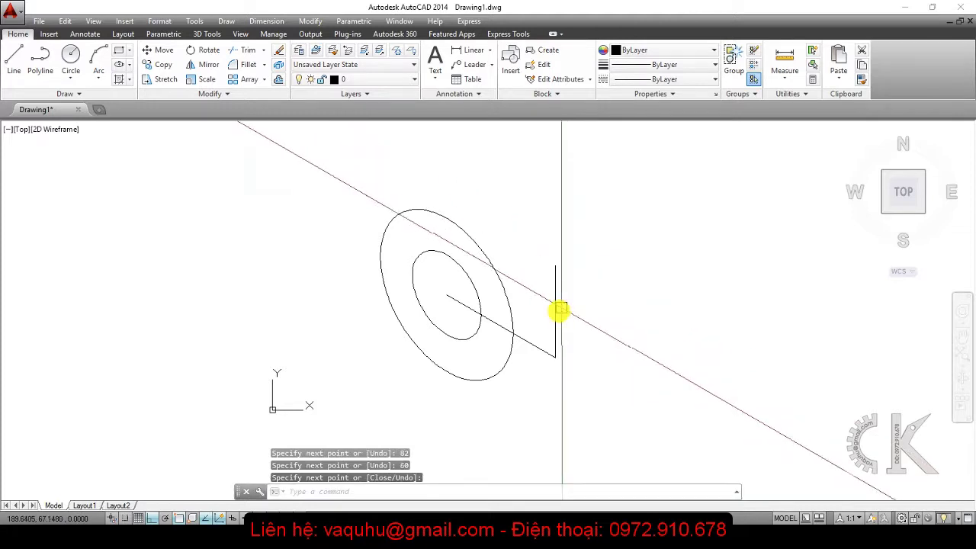
Erase the diagonal construction line running from the ring centre
click(556, 312)
click(556, 312)
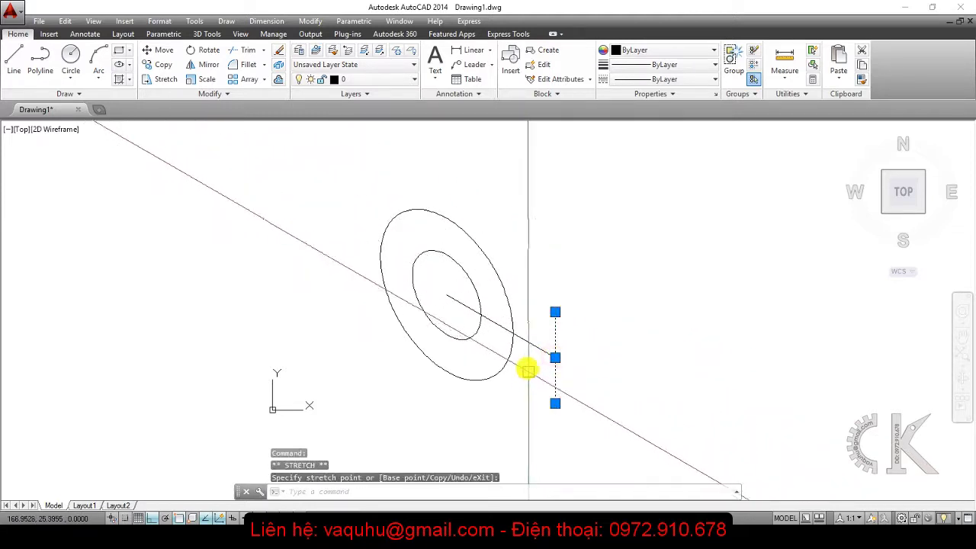
key(Escape)
click(530, 348)
key(Delete)
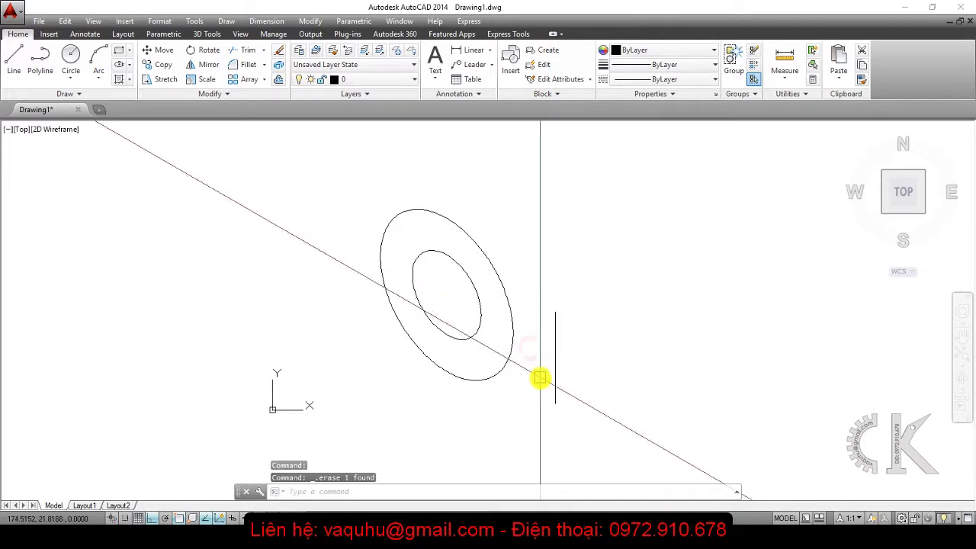
Draw the upper and lower parallel edge lines from the vertical edge back to the ring
text(l)
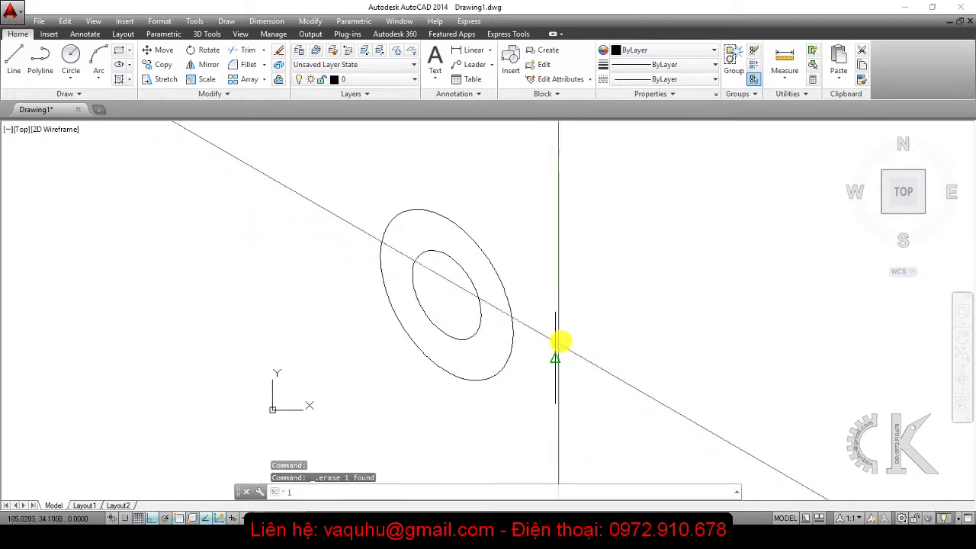
key(Return)
scroll(556, 312, up, 1)
scroll(556, 313, down, 3)
scroll(556, 313, up, 4)
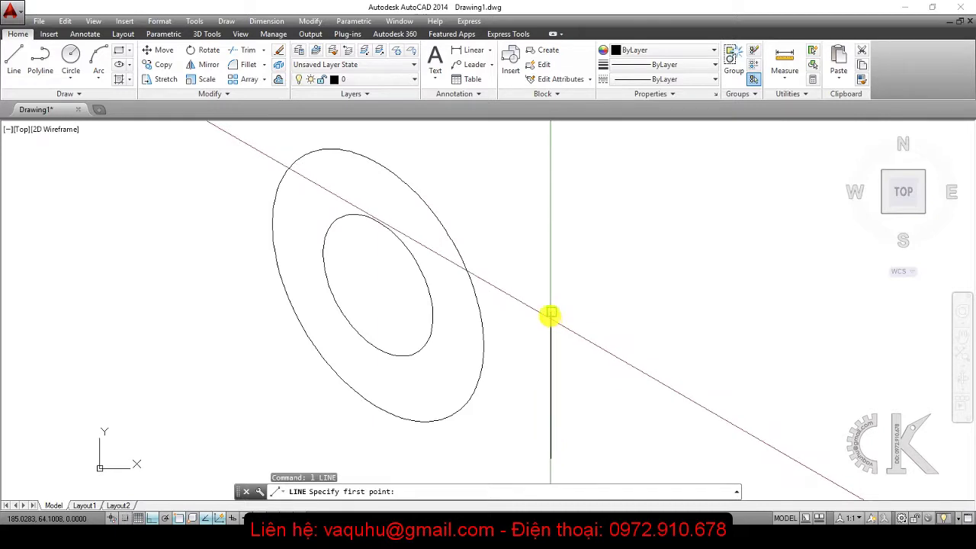
click(552, 313)
click(439, 258)
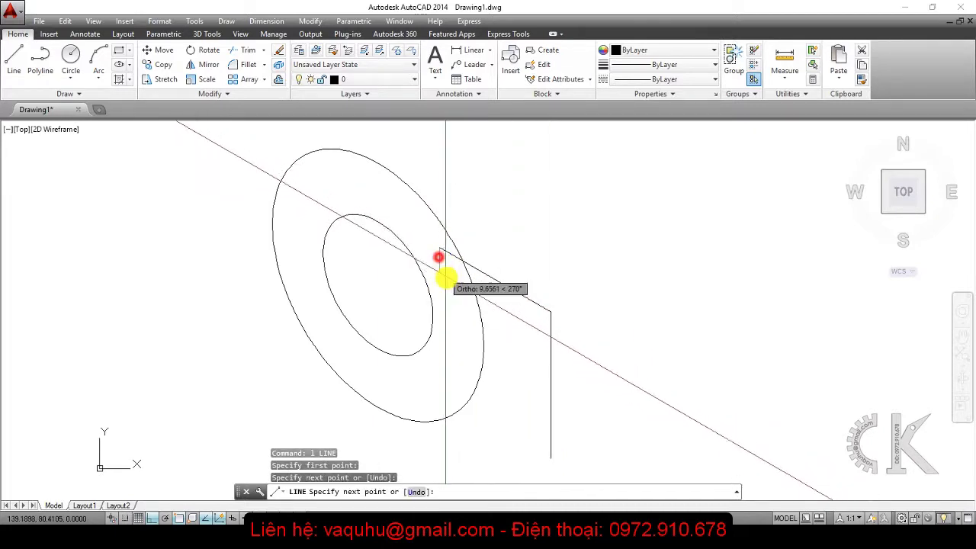
key(Return)
key(Return)
click(551, 459)
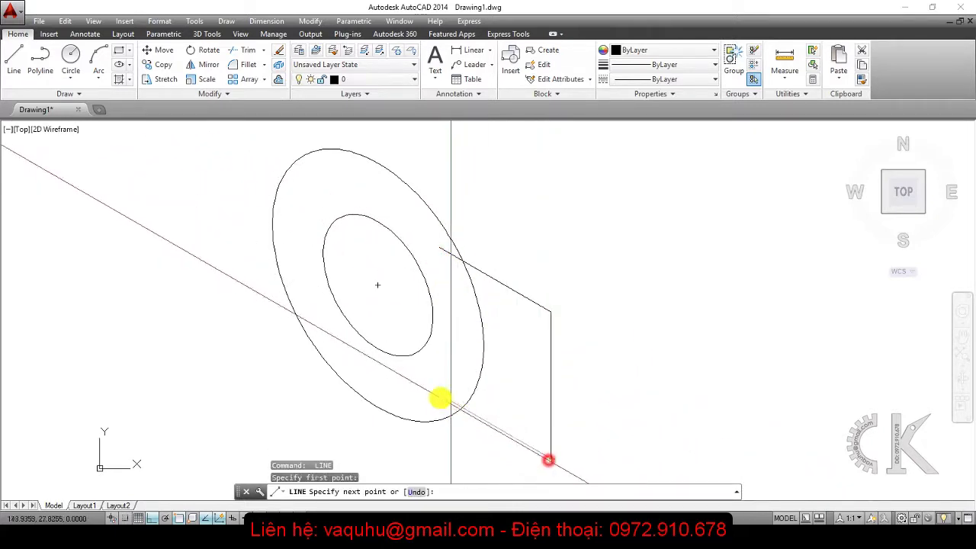
click(433, 394)
key(Return)
text(T)
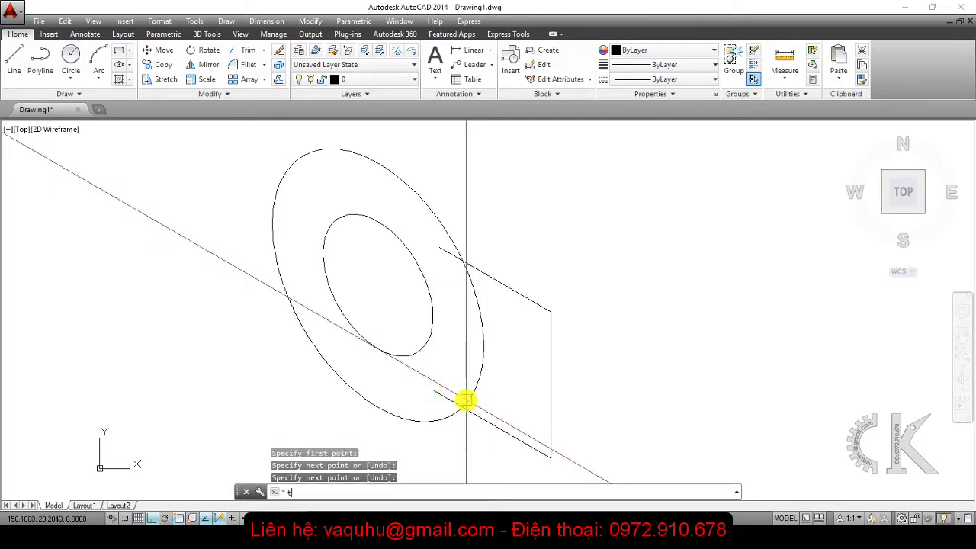
text(R)
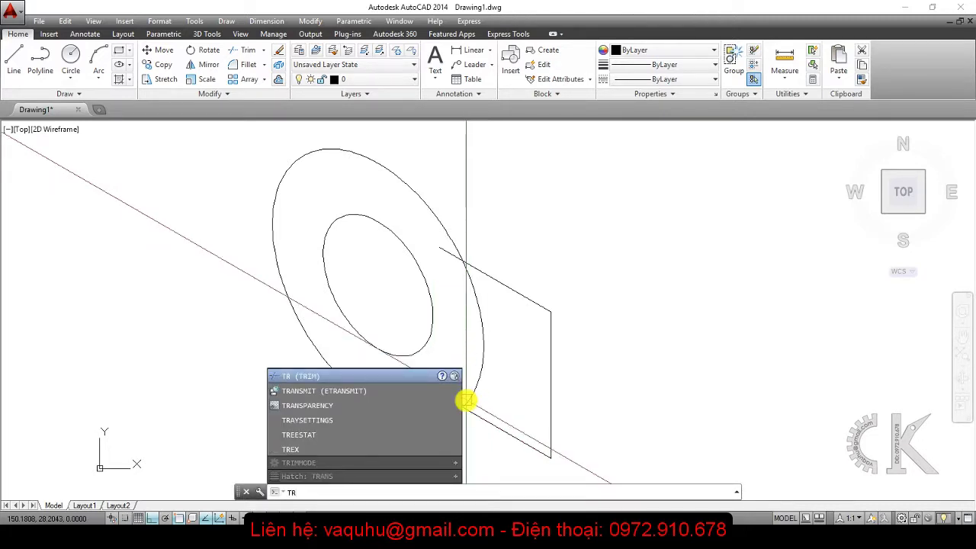
Trim both line ends inside the outer isocircle and the ring arc between the edges
key(Return)
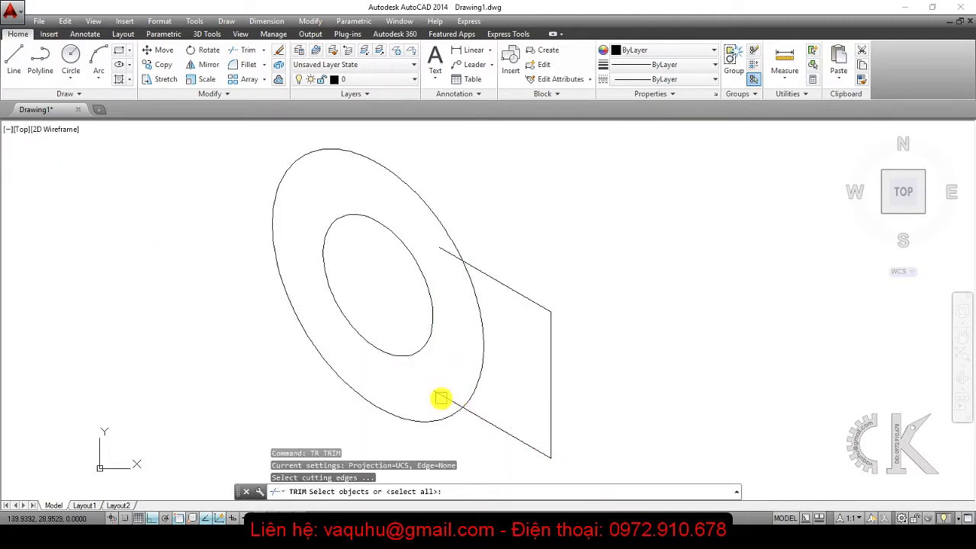
key(Return)
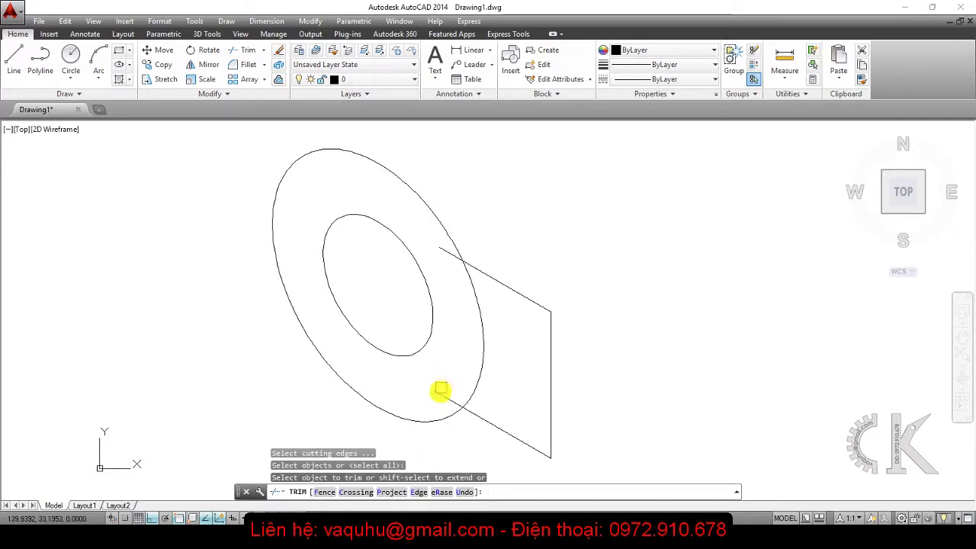
click(439, 396)
click(447, 253)
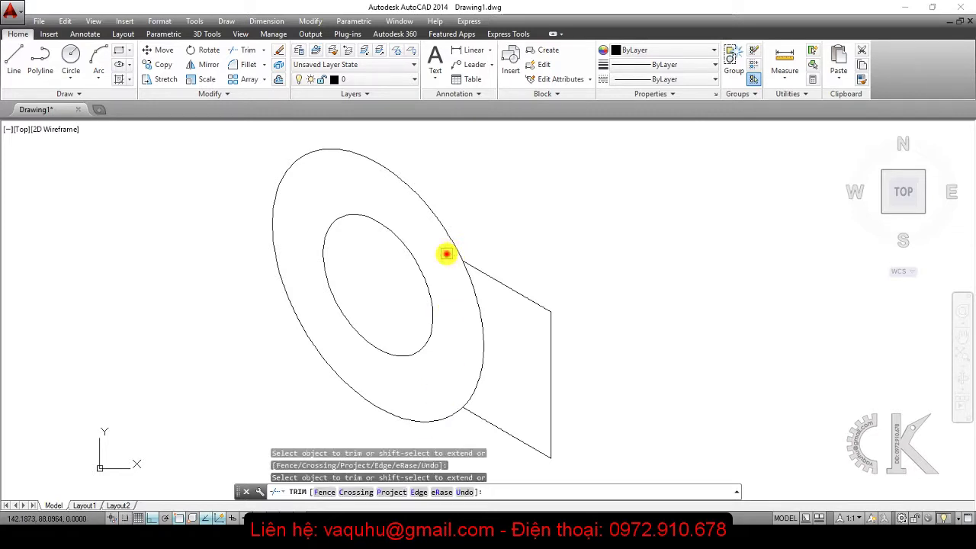
click(478, 327)
key(Escape)
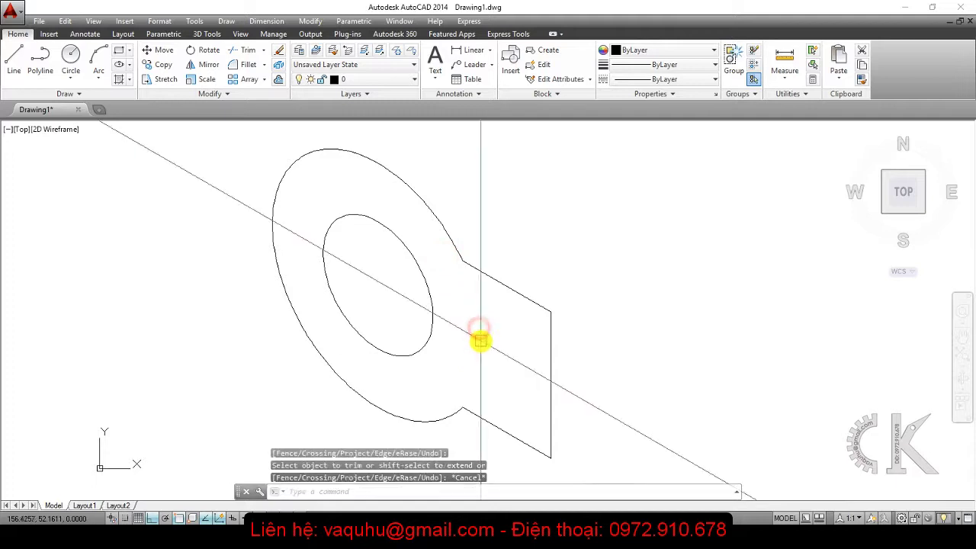
key(alt+Tab)
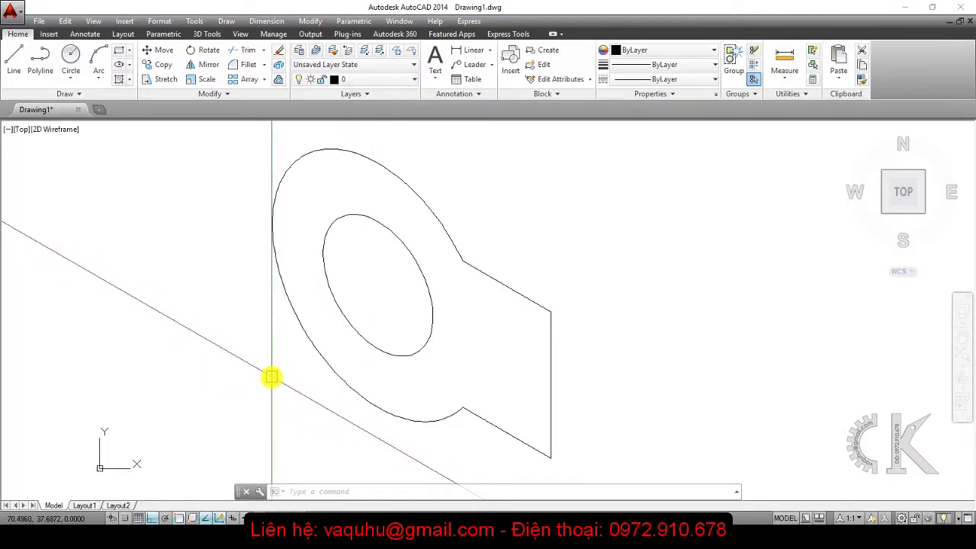
On the right isoplane, draw the box face: 140-unit top edge, 60-unit end edge, closed at the lower corner
key(F5)
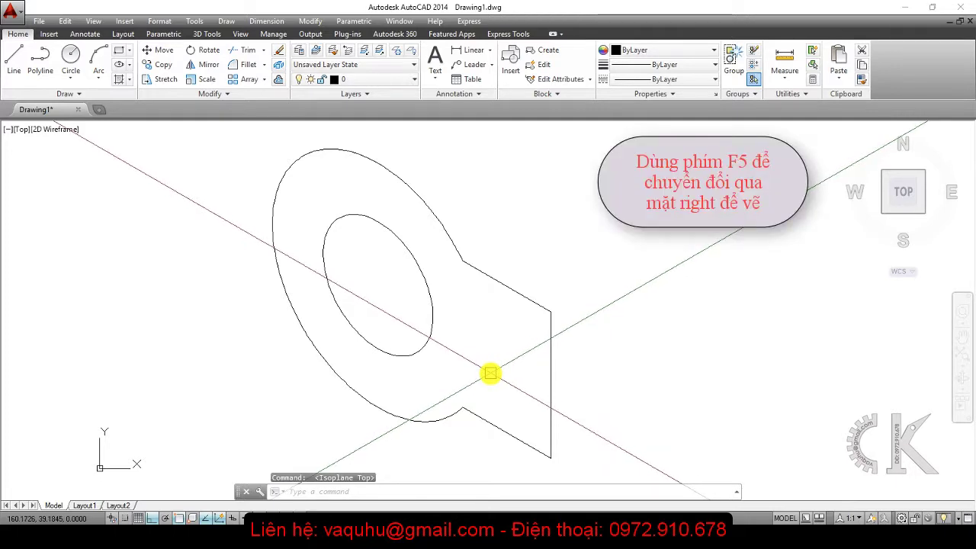
key(F5)
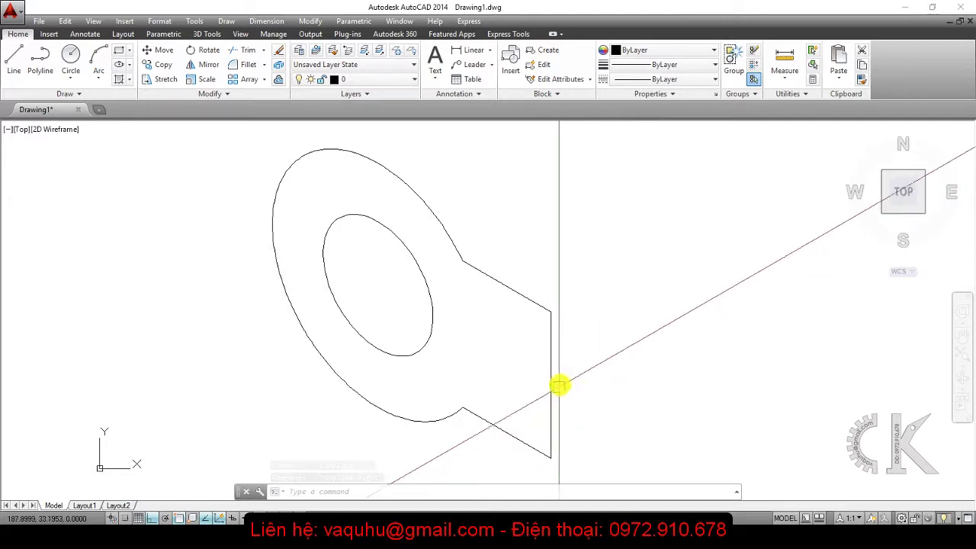
click(14, 59)
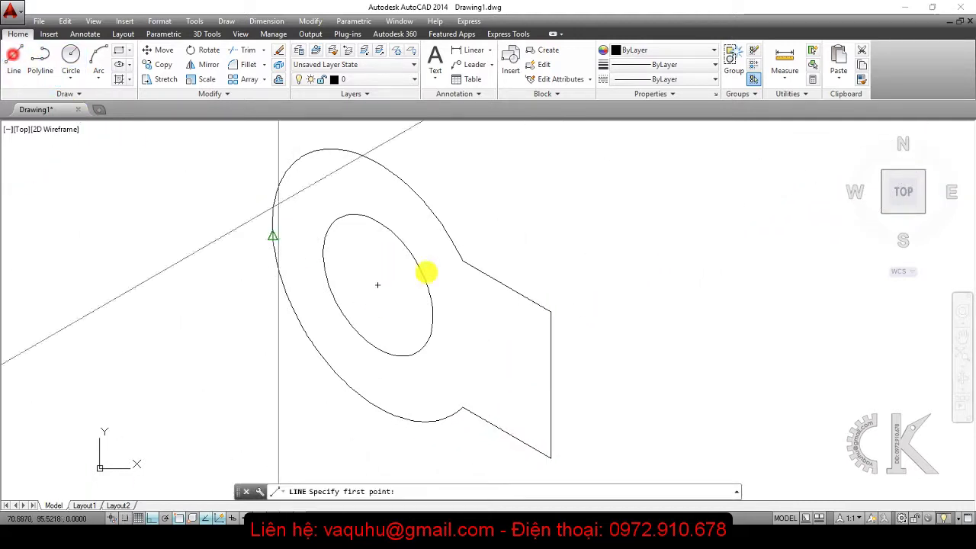
click(548, 314)
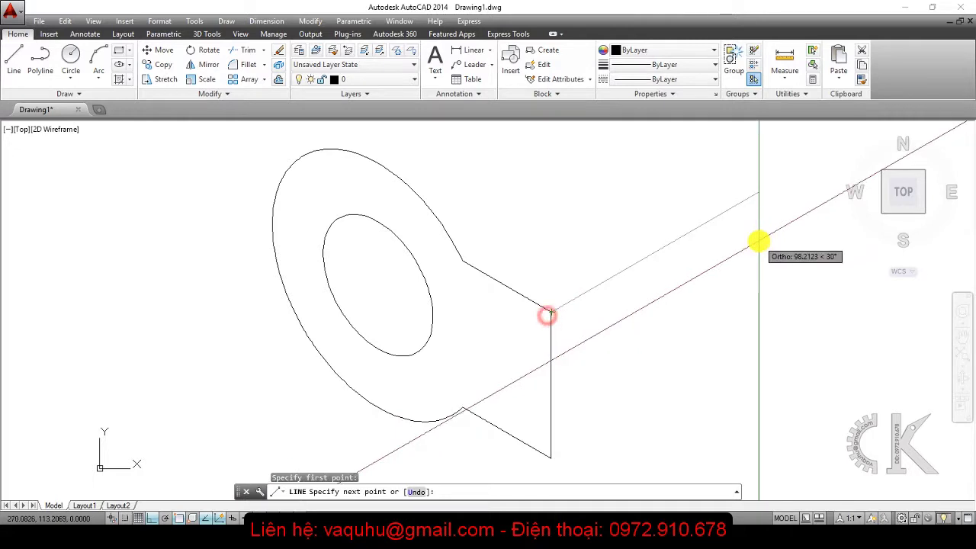
text(140)
key(Return)
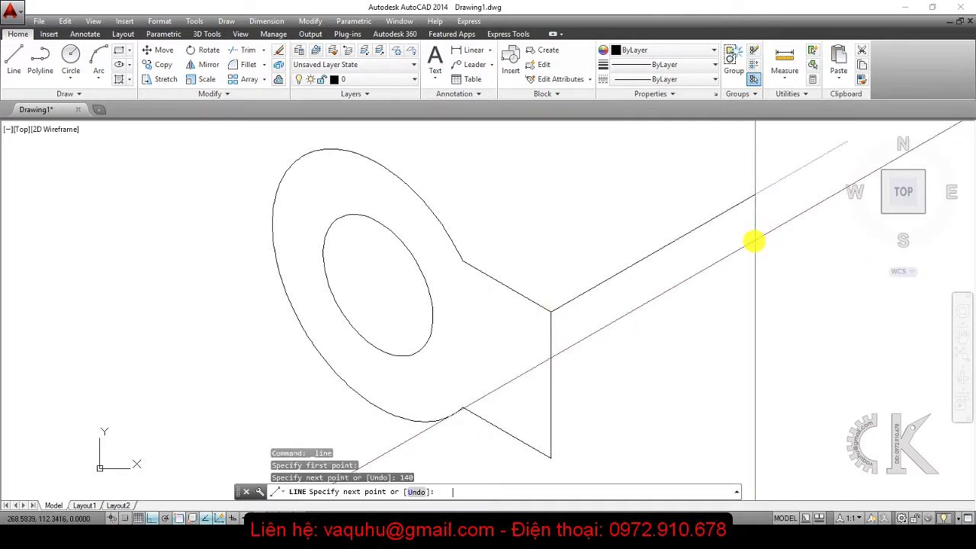
scroll(737, 244, down, 2)
middle_drag(736, 244, 544, 282)
text(60)
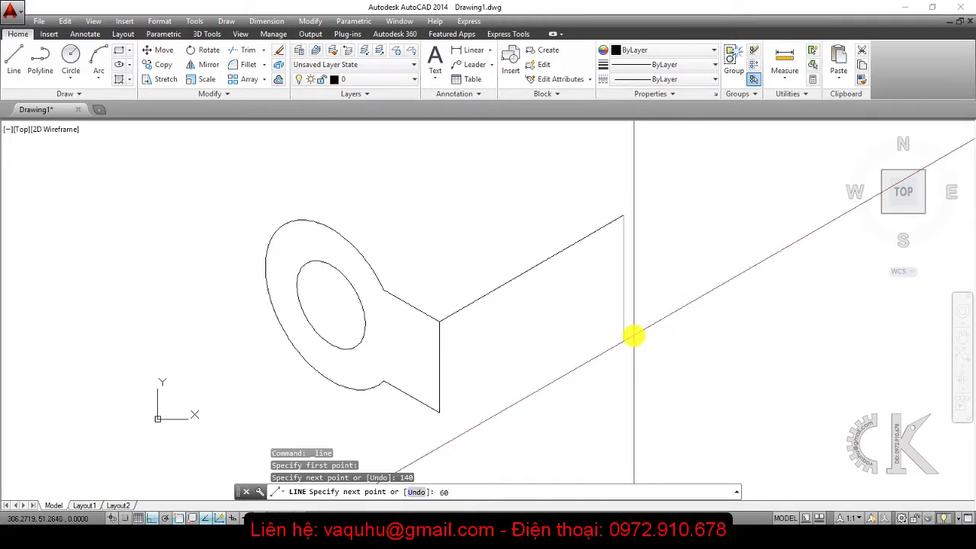
key(Return)
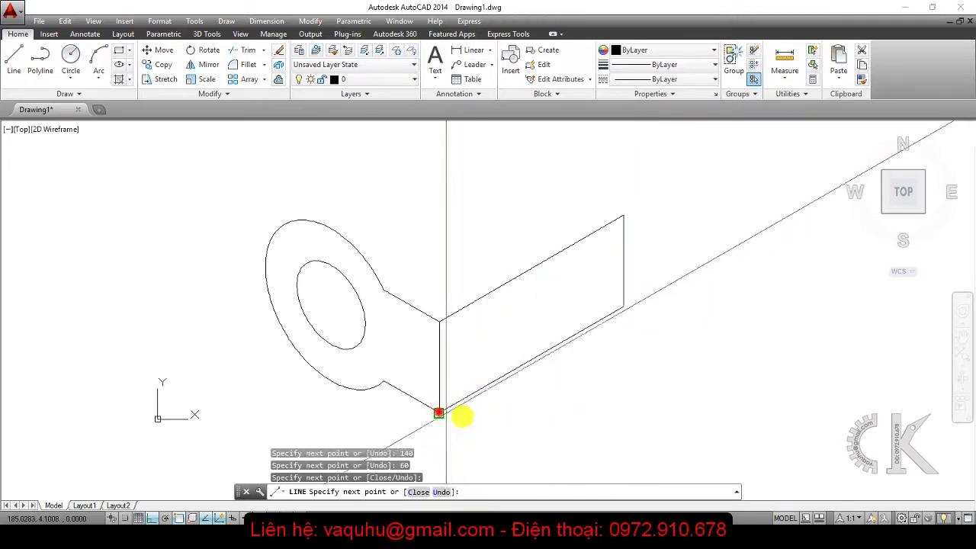
click(441, 413)
key(Return)
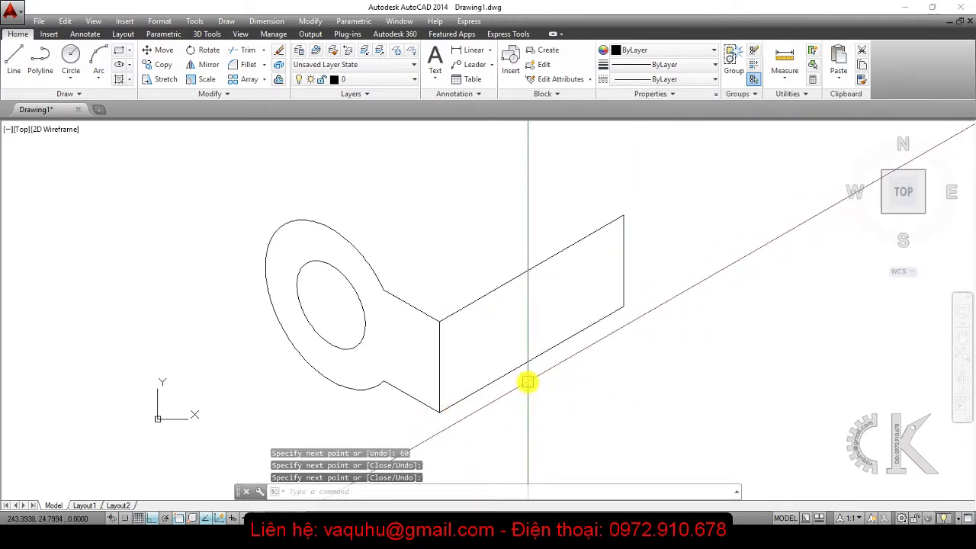
Draw a vertical divider line through the middle of the box face
key(Return)
click(532, 359)
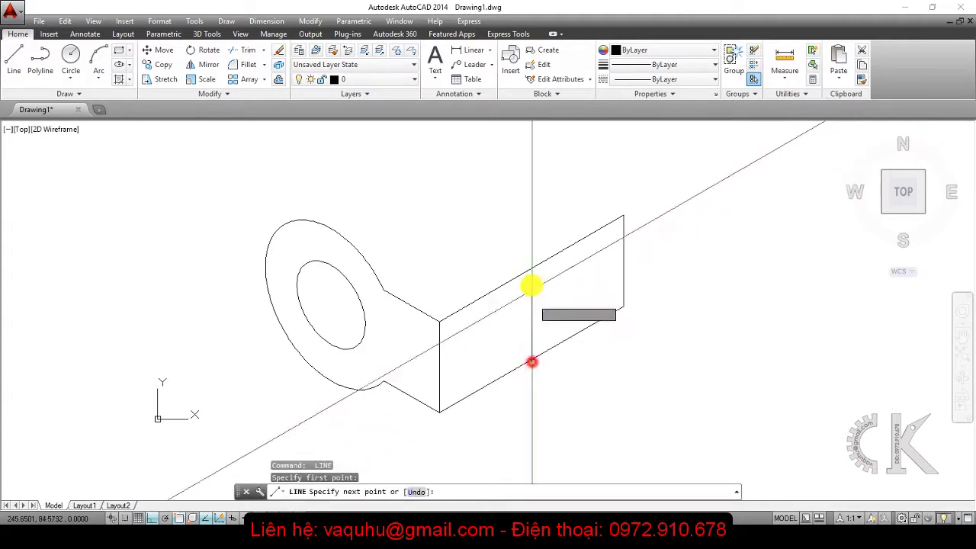
key(Escape)
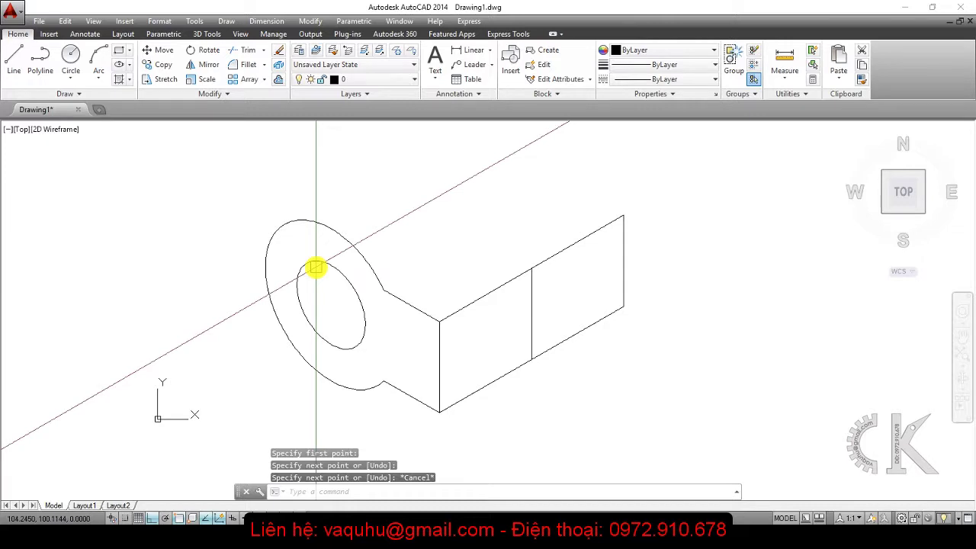
key(alt+Tab)
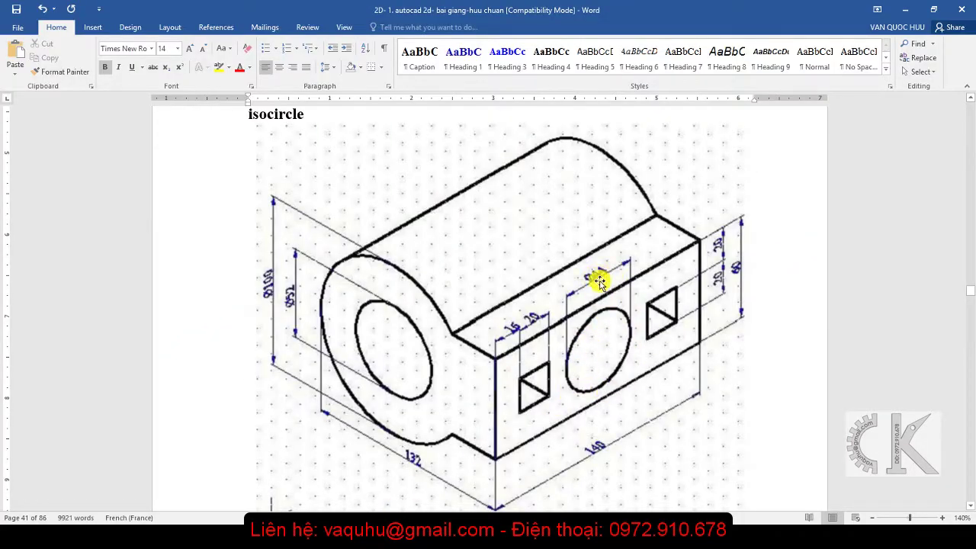
key(alt+Tab)
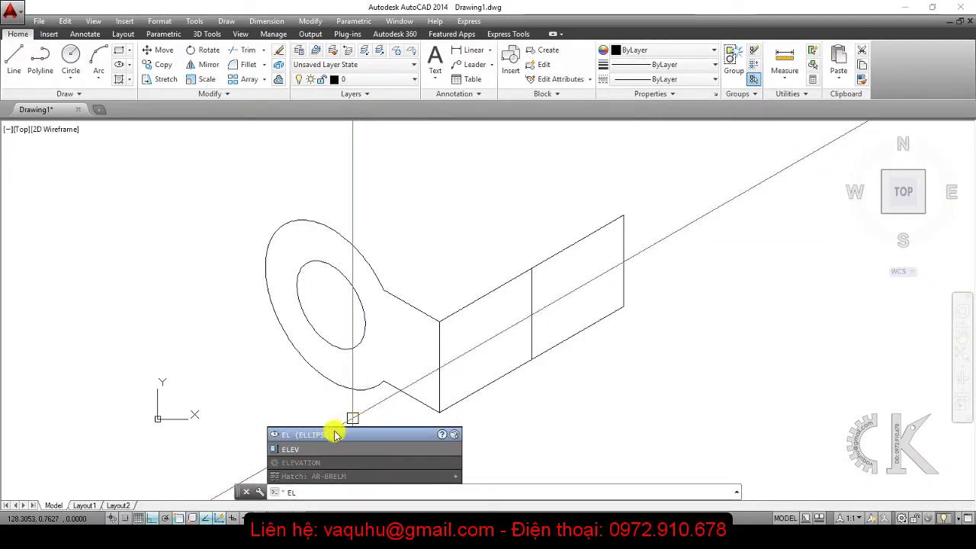
Draw a 44-diameter isocircle centred on the face's middle line
click(305, 436)
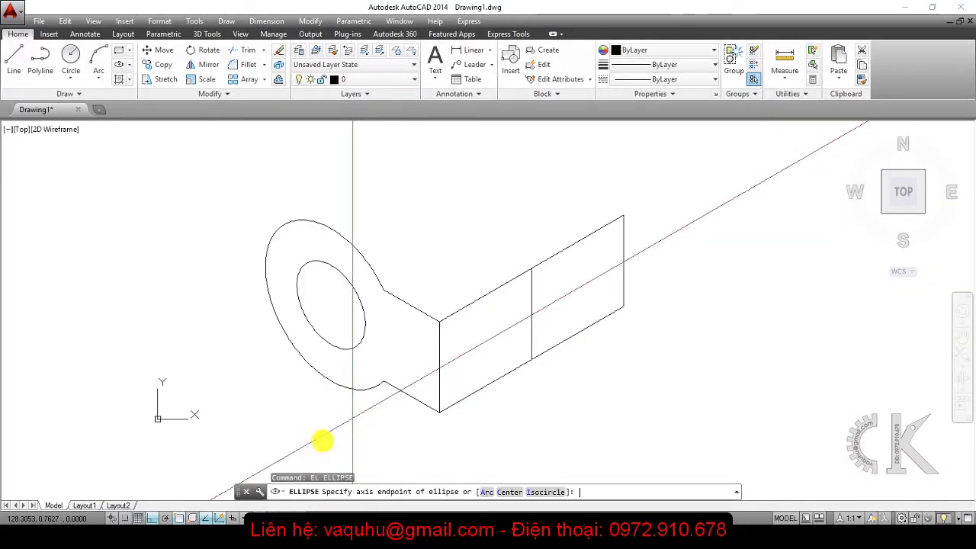
click(539, 491)
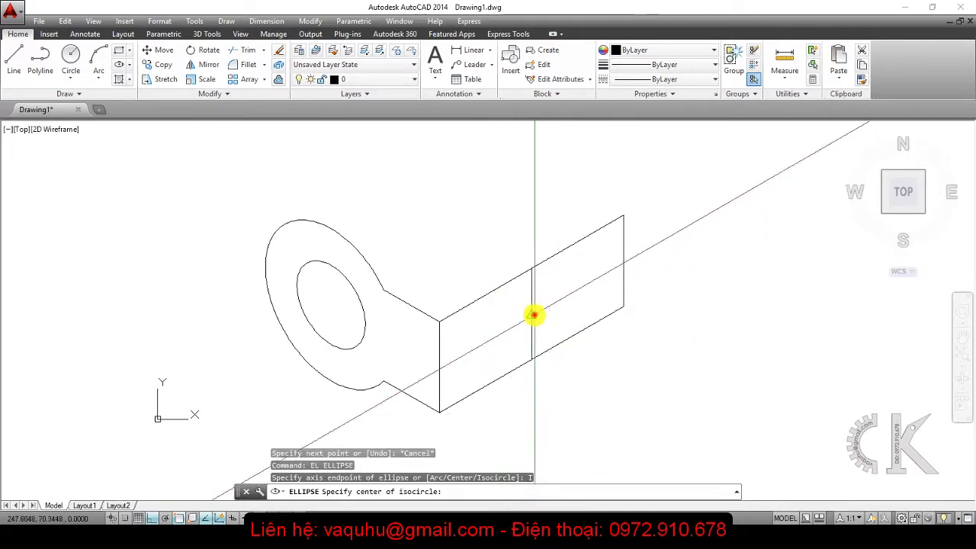
click(531, 315)
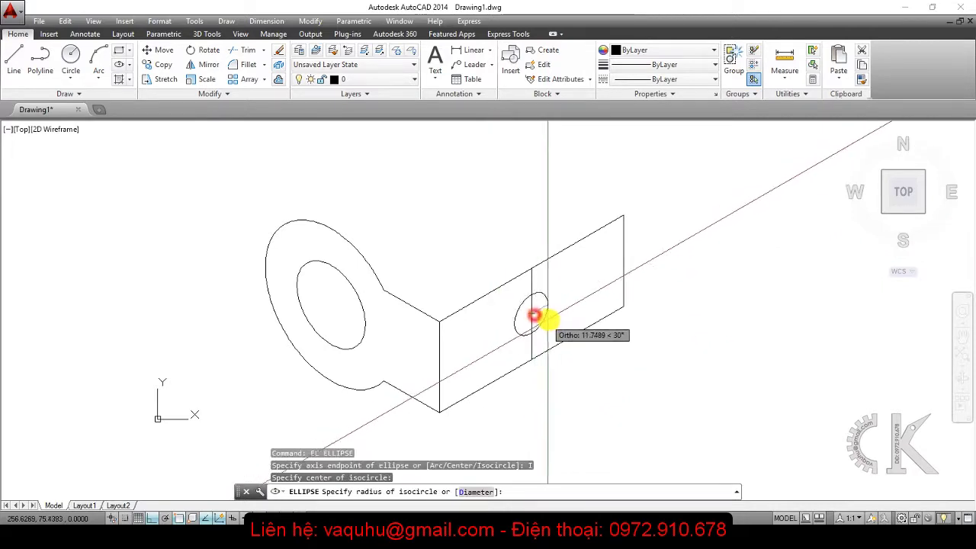
click(474, 491)
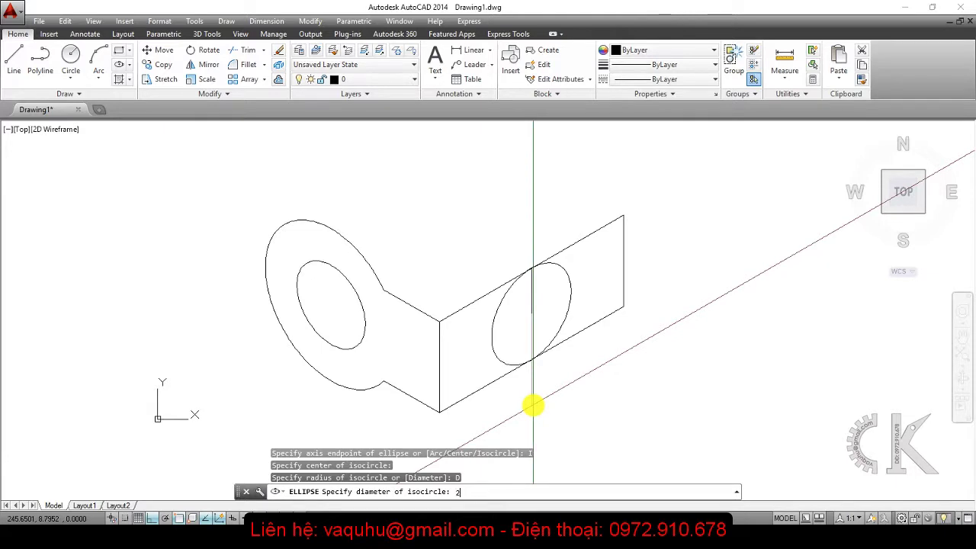
key(Return)
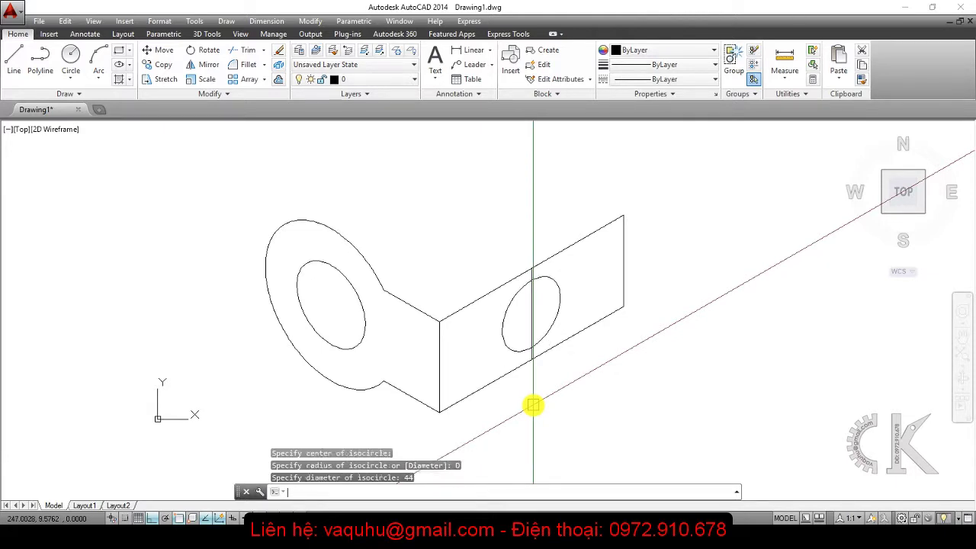
Erase the vertical construction line through the face
click(532, 309)
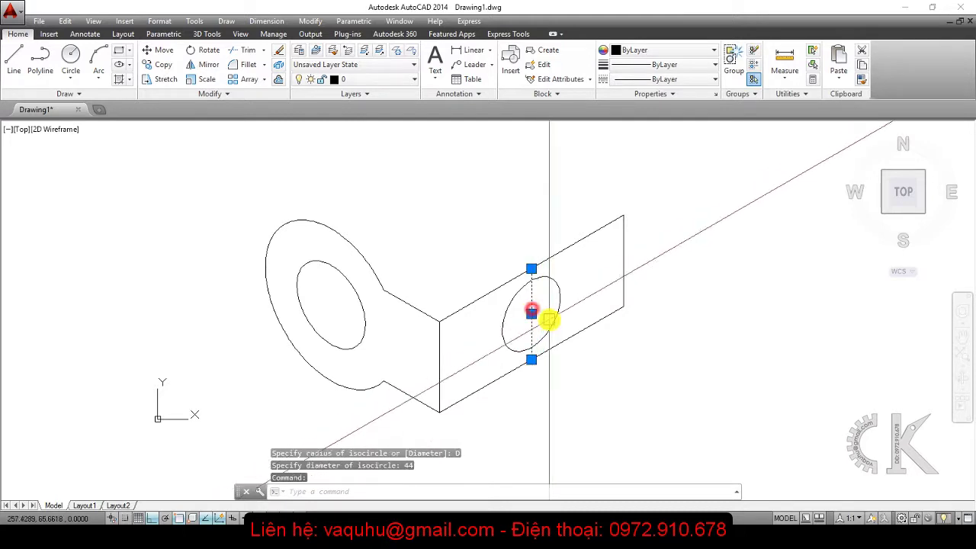
key(Delete)
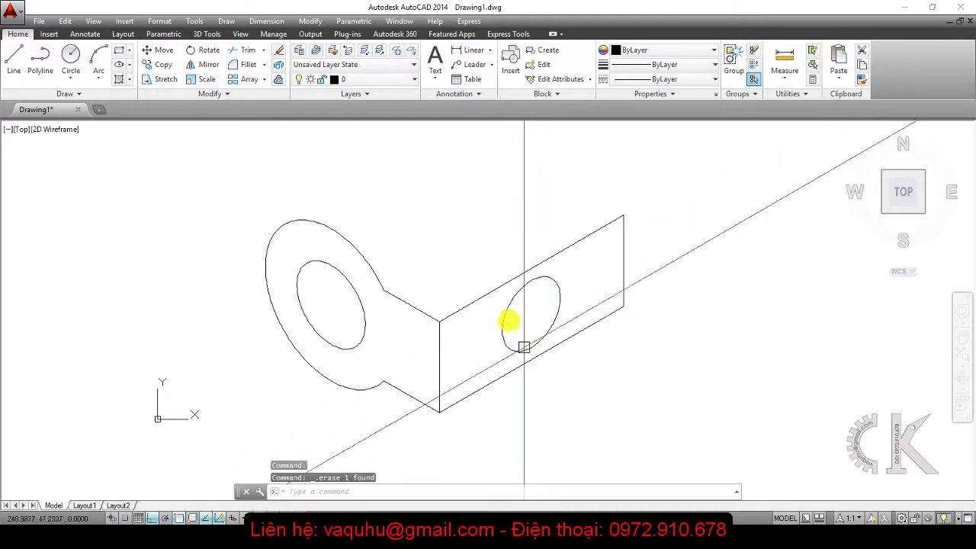
key(alt+Tab)
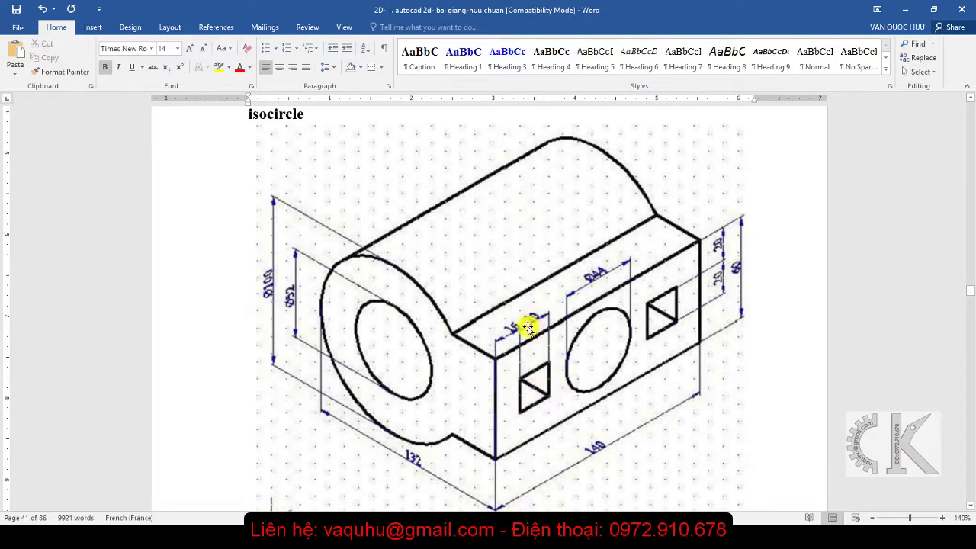
key(alt+Tab)
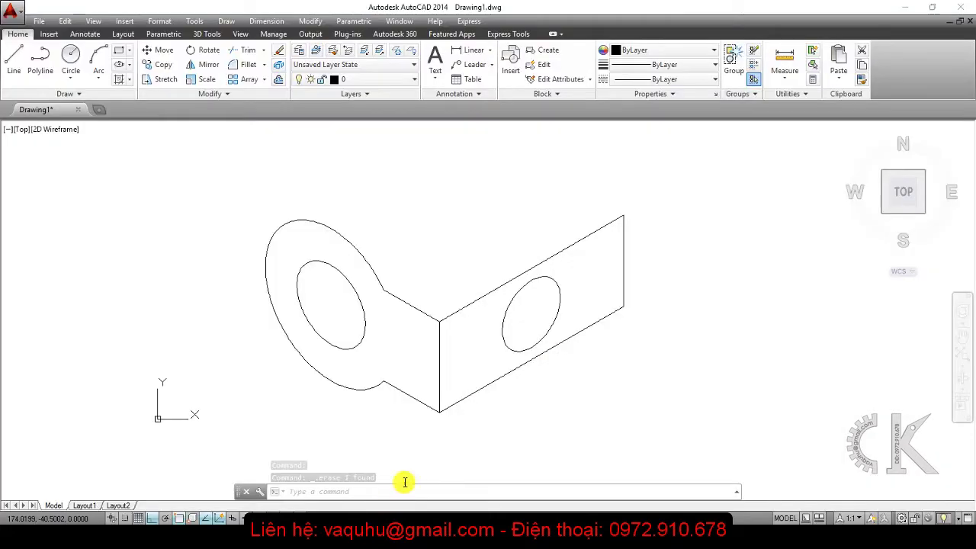
text(L)
Draw the first 20-unit square hole offset 15 and 10 from the face's left edge, erasing its construction segment
key(Return)
click(440, 368)
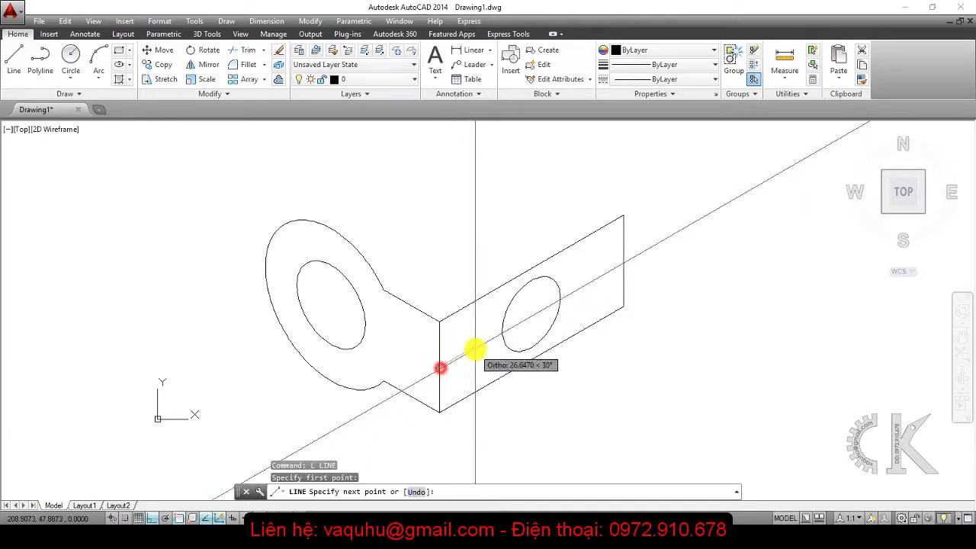
text(15)
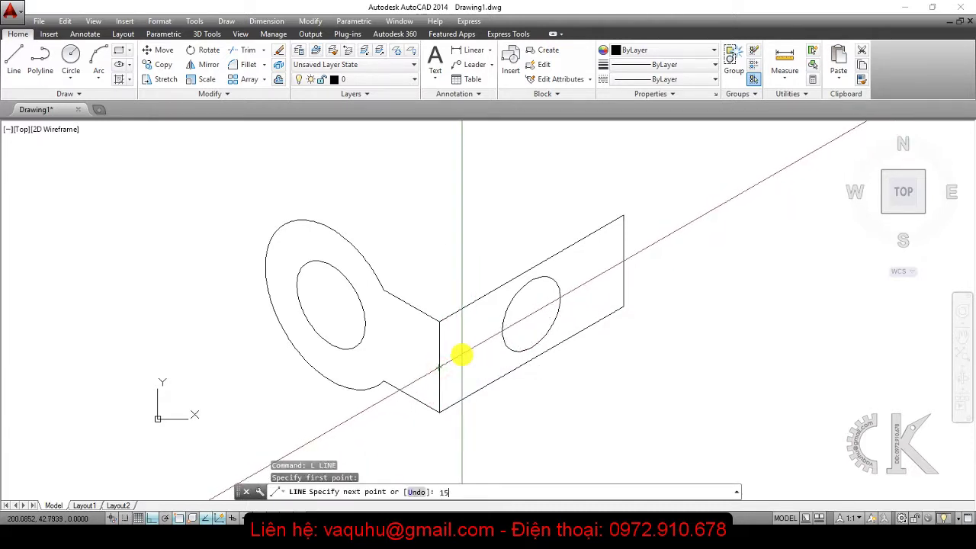
key(Return)
scroll(462, 355, down, 2)
scroll(464, 359, up, 5)
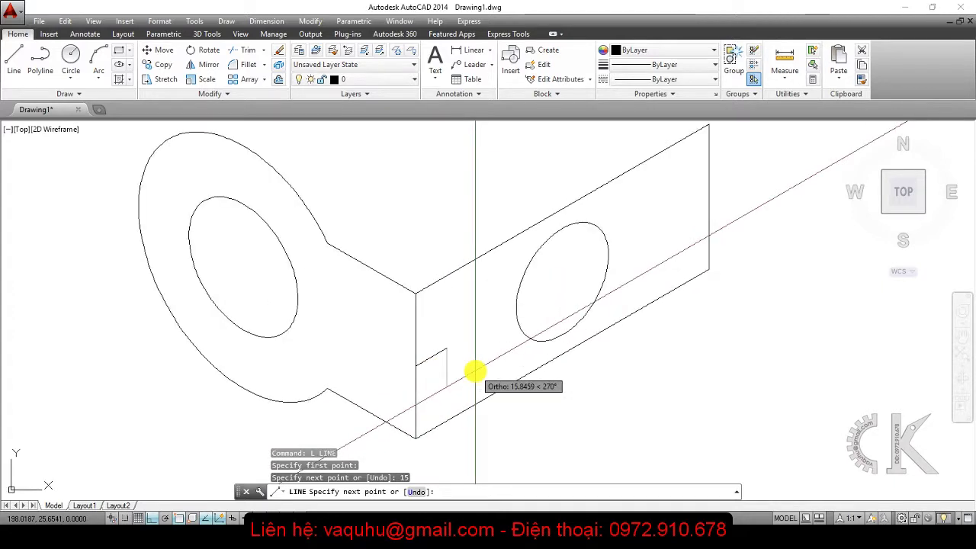
scroll(467, 363, up, 4)
text(10)
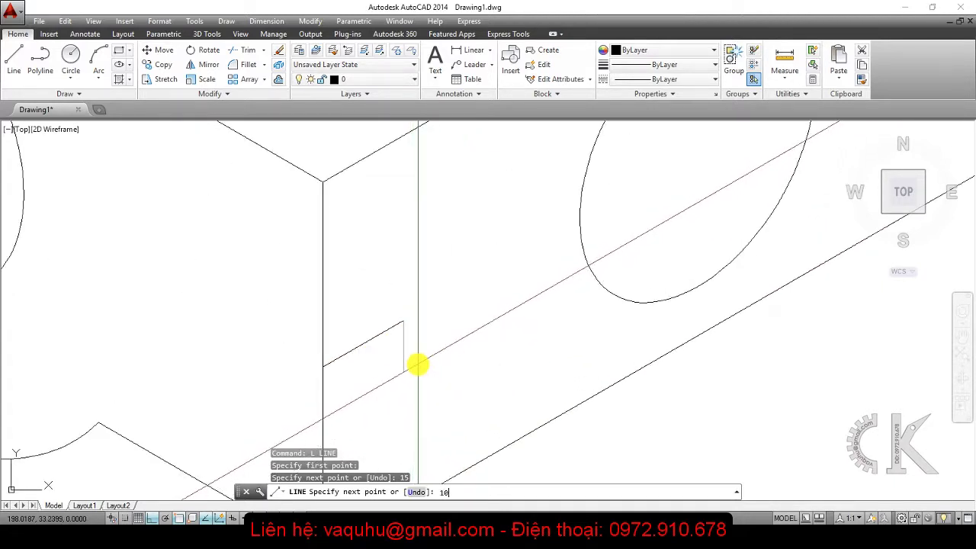
key(Return)
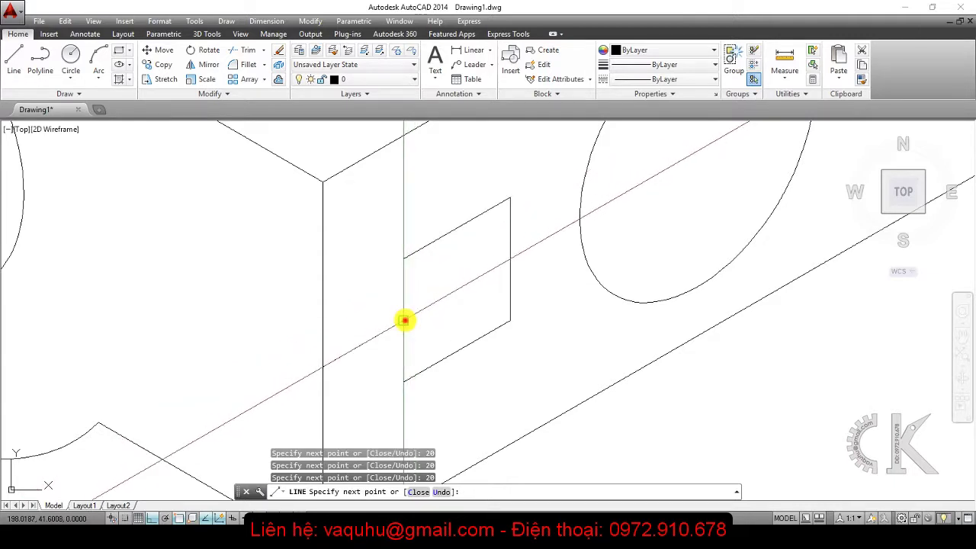
click(405, 321)
key(Escape)
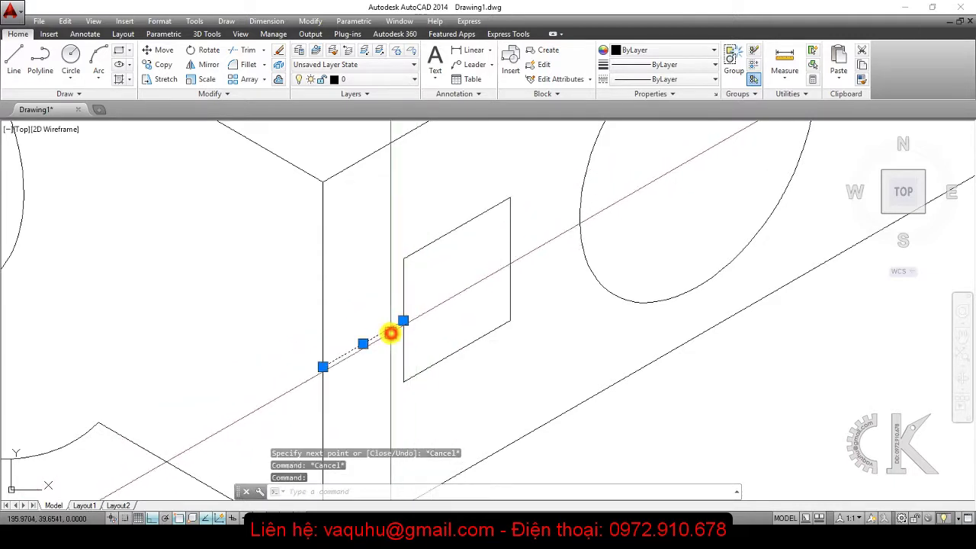
key(Delete)
scroll(447, 327, up, 2)
scroll(447, 327, down, 4)
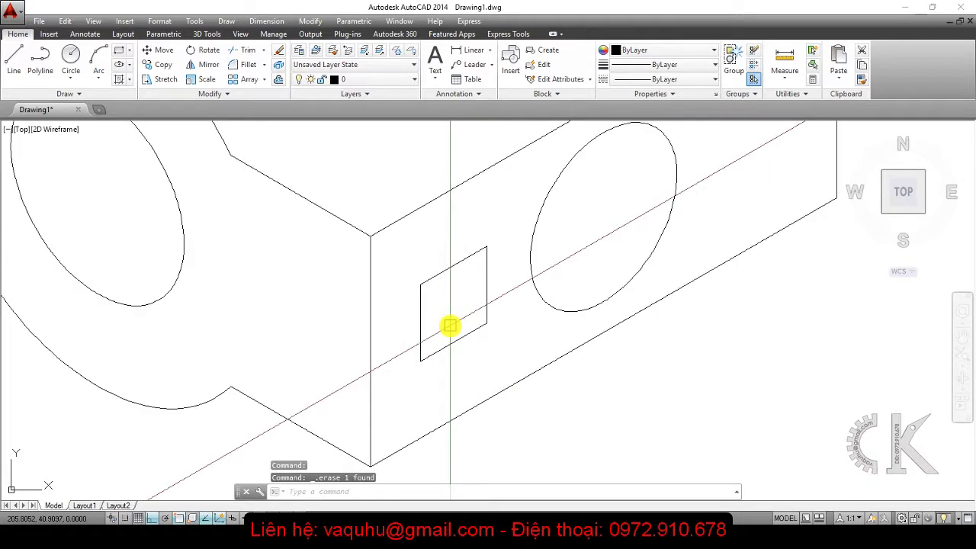
scroll(450, 327, down, 3)
scroll(567, 261, up, 2)
scroll(454, 329, up, 4)
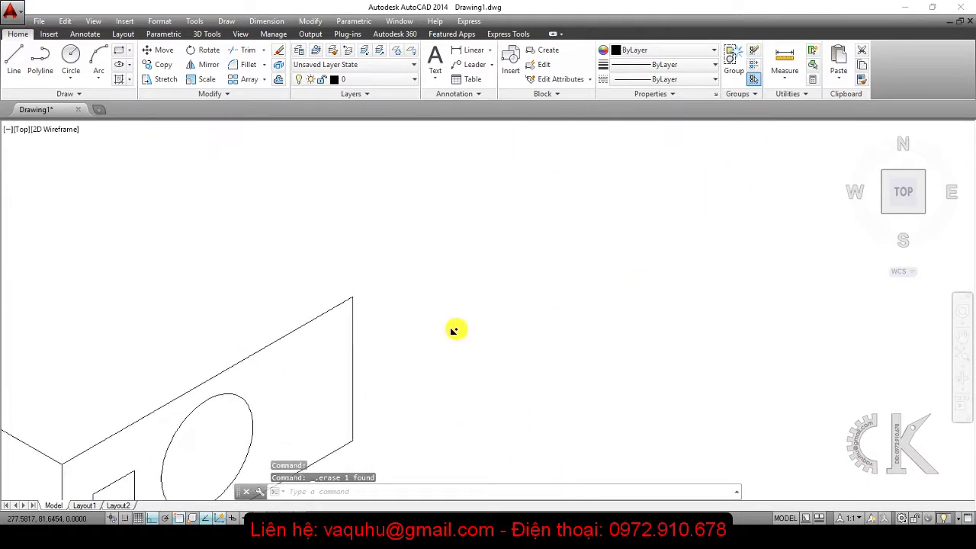
scroll(453, 329, up, 4)
scroll(649, 161, down, 5)
scroll(564, 320, up, 2)
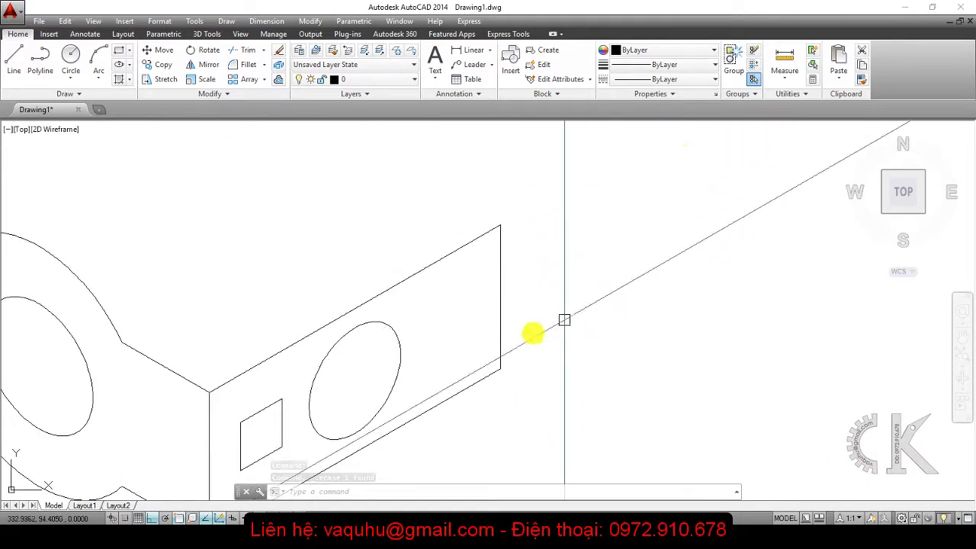
scroll(533, 332, up, 1)
scroll(469, 343, down, 3)
scroll(516, 300, up, 1)
scroll(523, 299, up, 1)
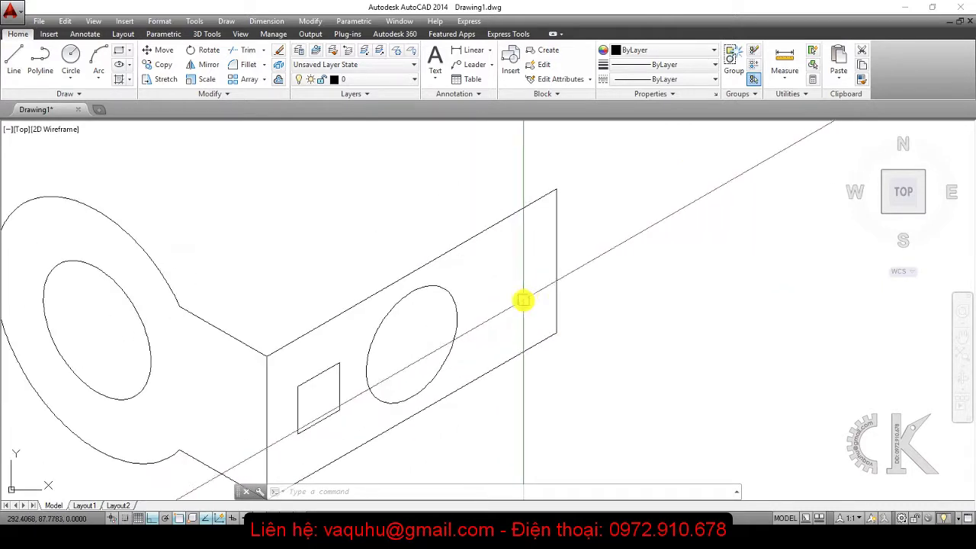
text(l)
Draw the second 20-unit square hole 15 in from the face's right edge, erasing its construction segment
key(Return)
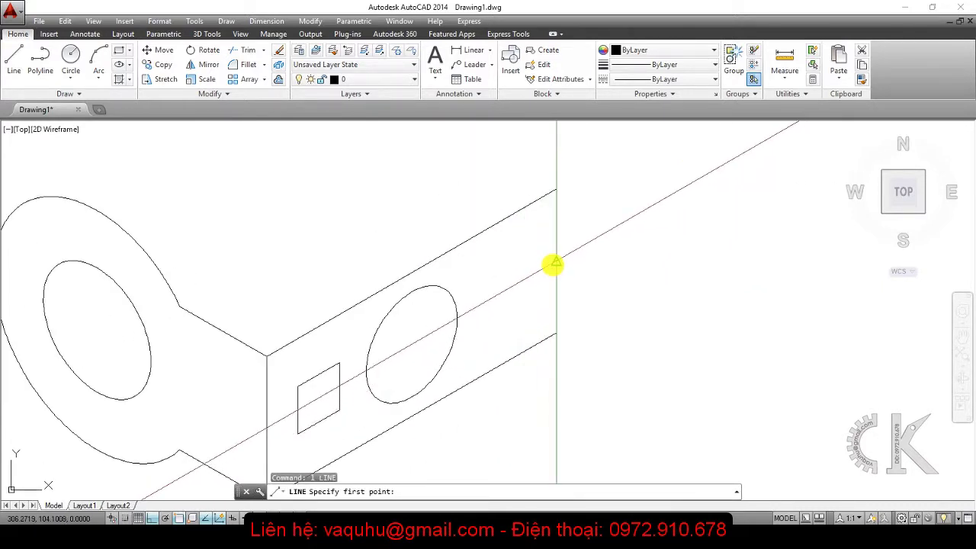
click(553, 265)
key(Return)
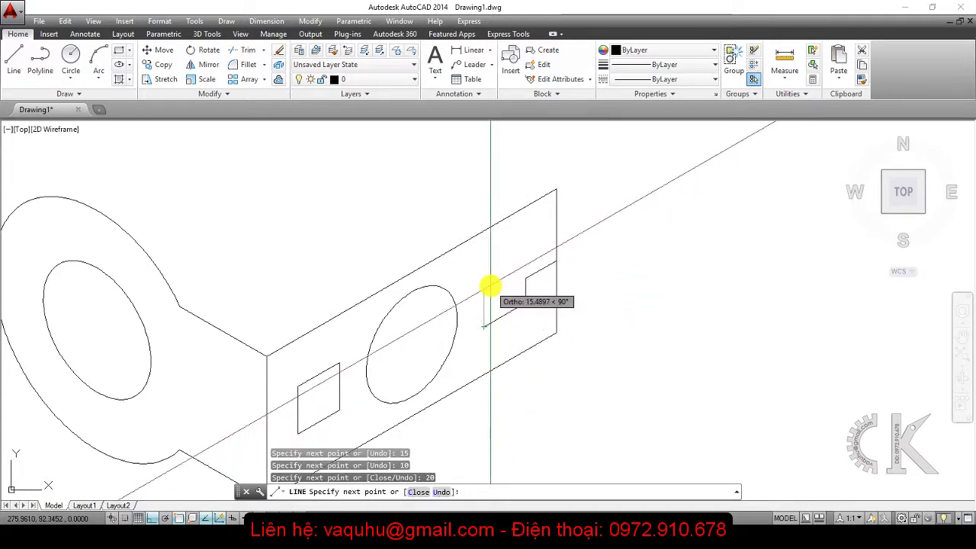
text(20)
key(Return)
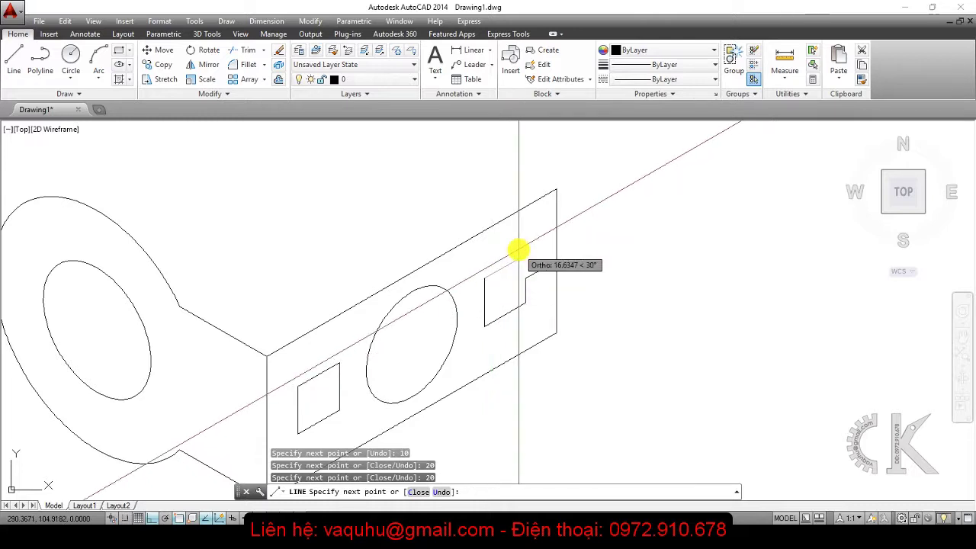
text(20)
key(Return)
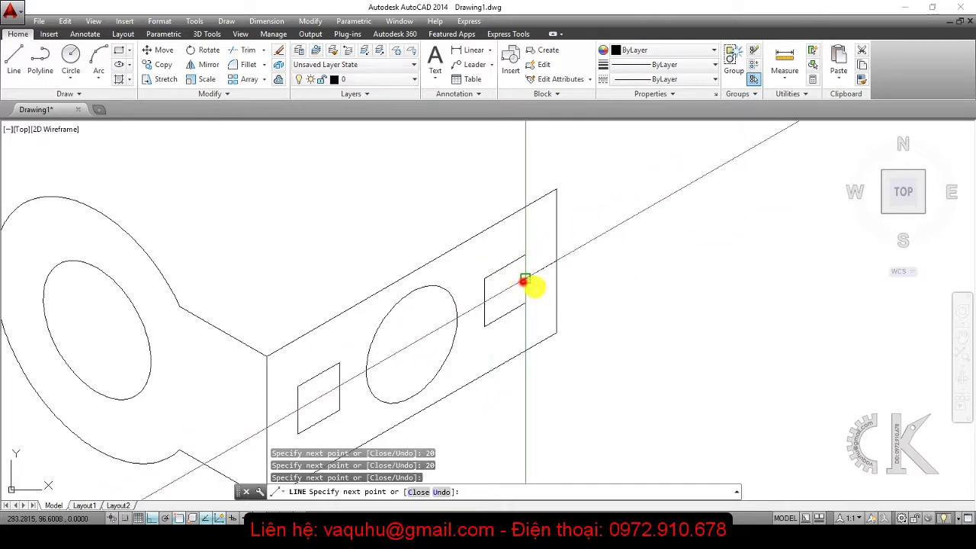
key(Escape)
click(534, 278)
key(Delete)
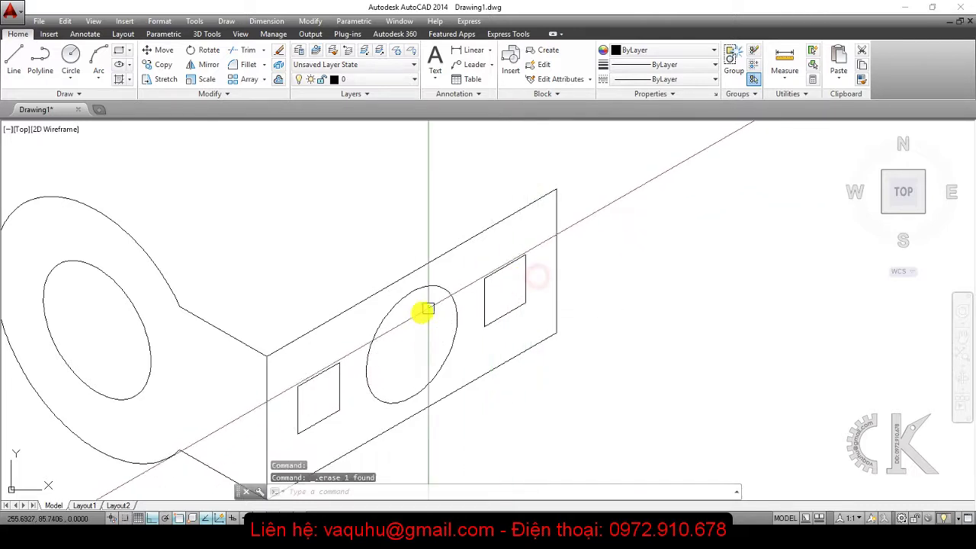
scroll(428, 309, down, 1)
scroll(429, 309, down, 1)
middle_drag(429, 309, 549, 316)
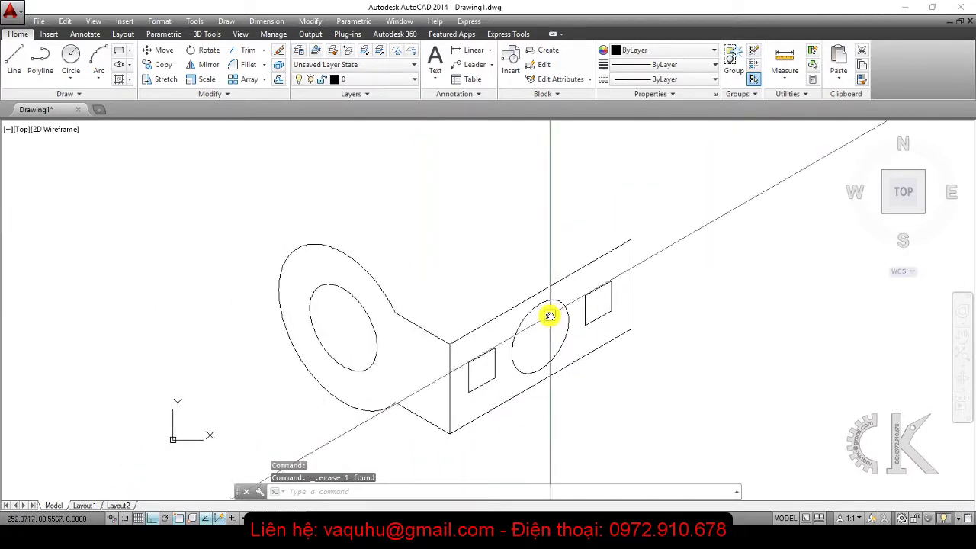
Copy the rounded end outline from the front corner to the box's far corner and remove the leftover short line
click(417, 229)
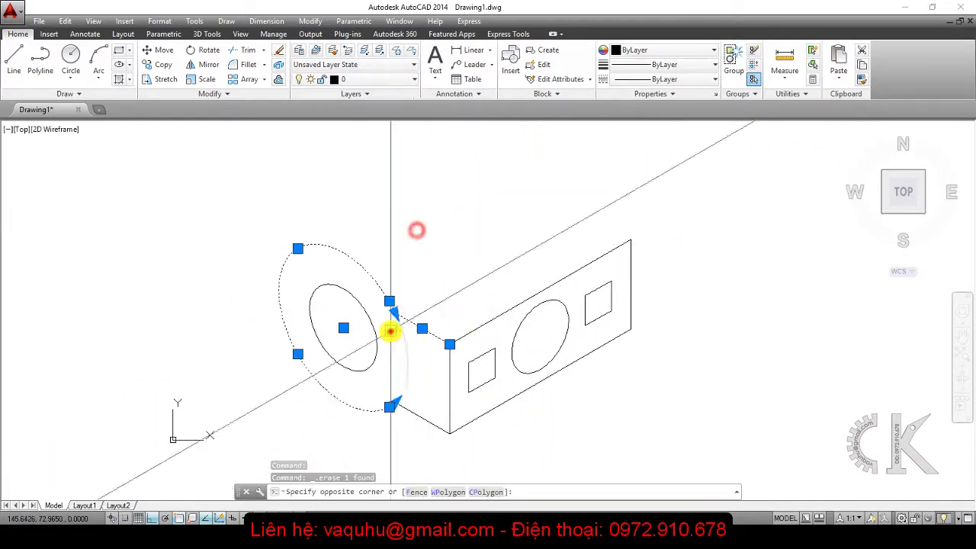
click(389, 331)
click(421, 409)
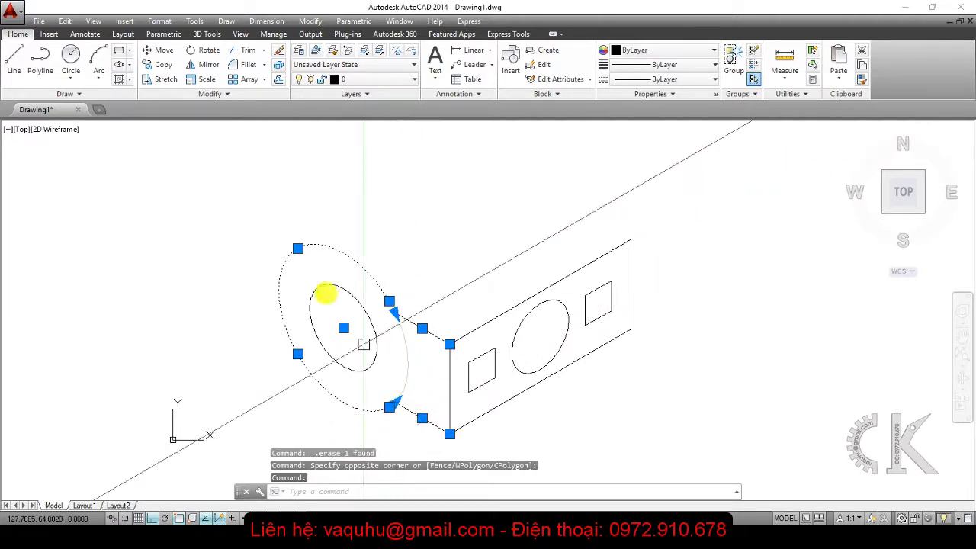
click(164, 65)
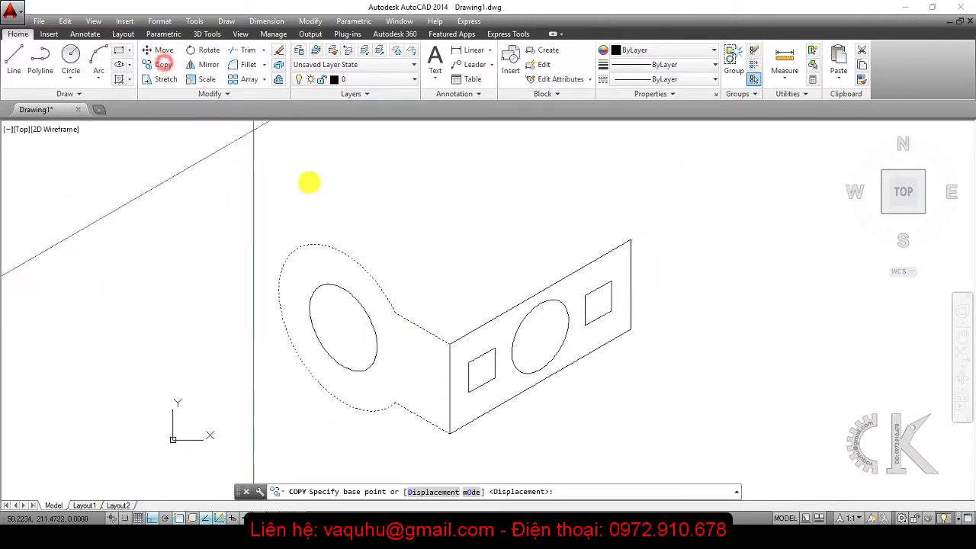
click(449, 344)
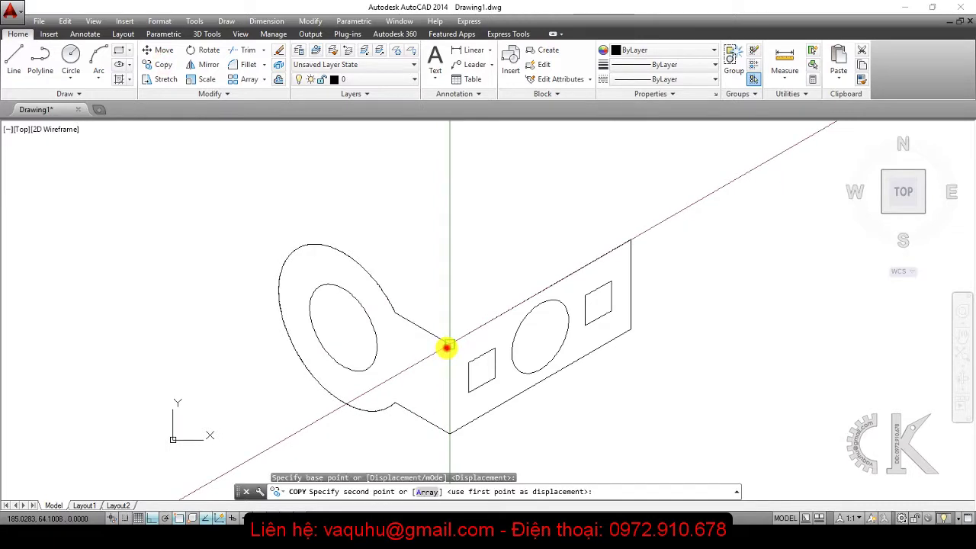
click(627, 240)
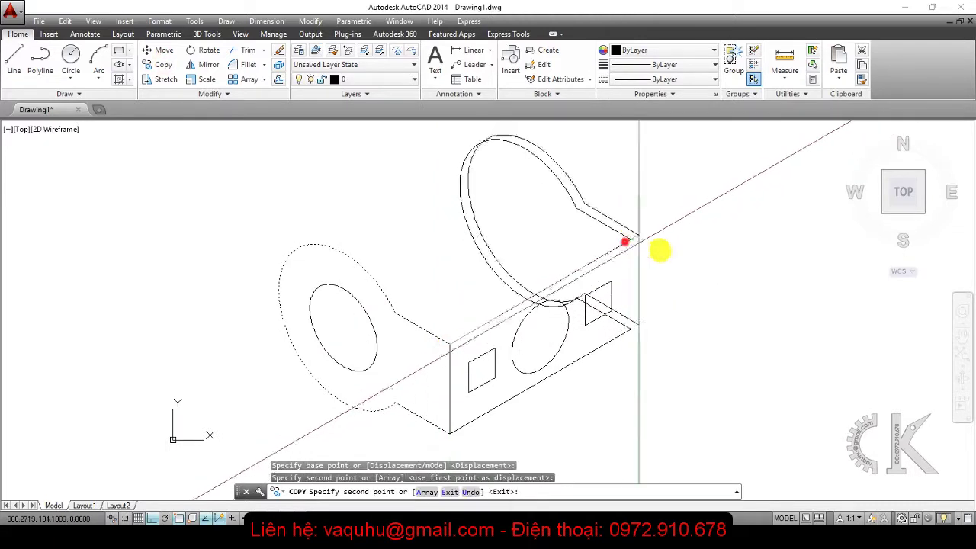
key(Escape)
click(617, 324)
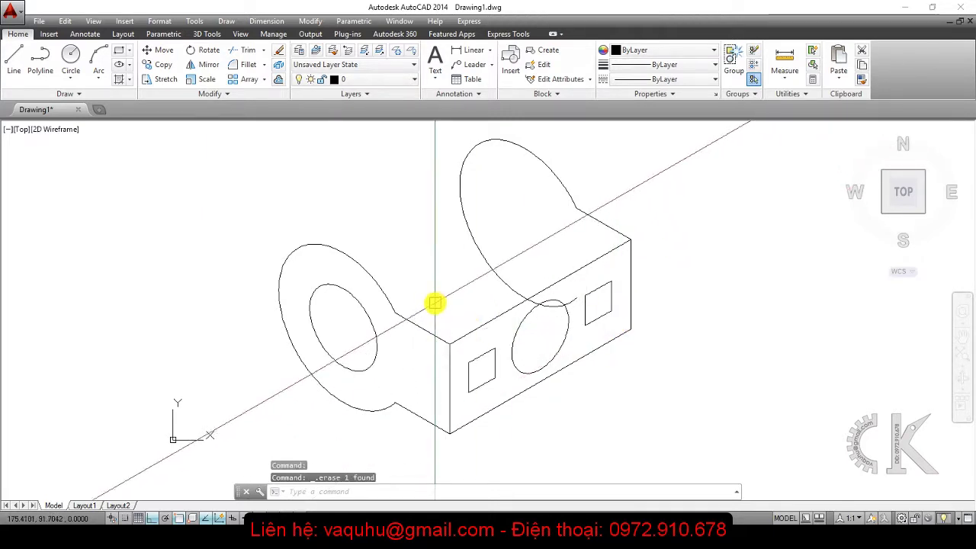
click(10, 68)
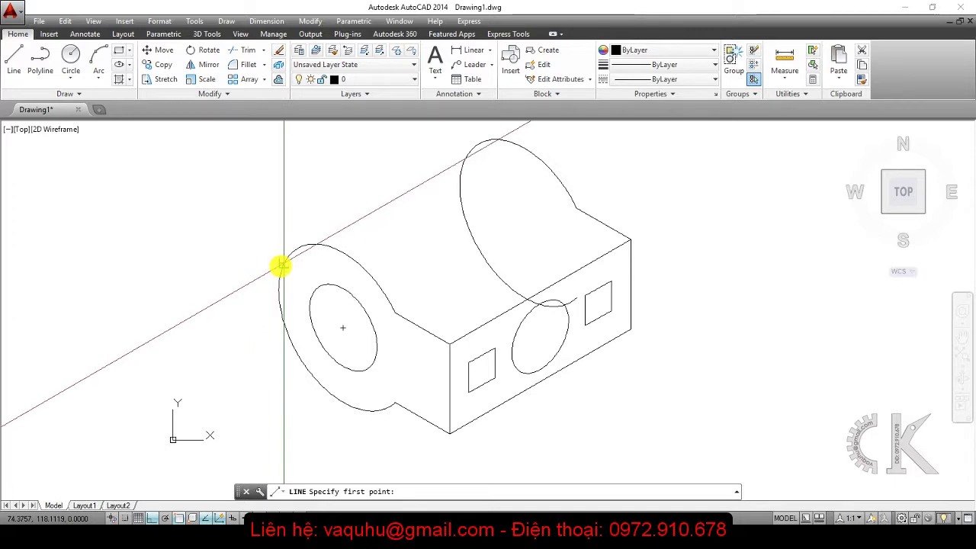
Draw a tangent line from the rear circle's top quadrant to the front circle's top quadrant
click(283, 264)
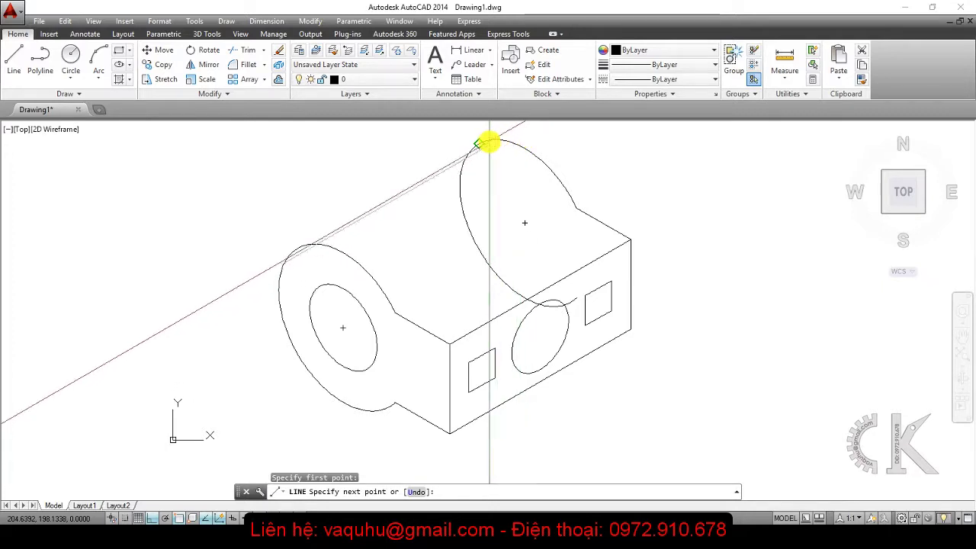
click(13, 53)
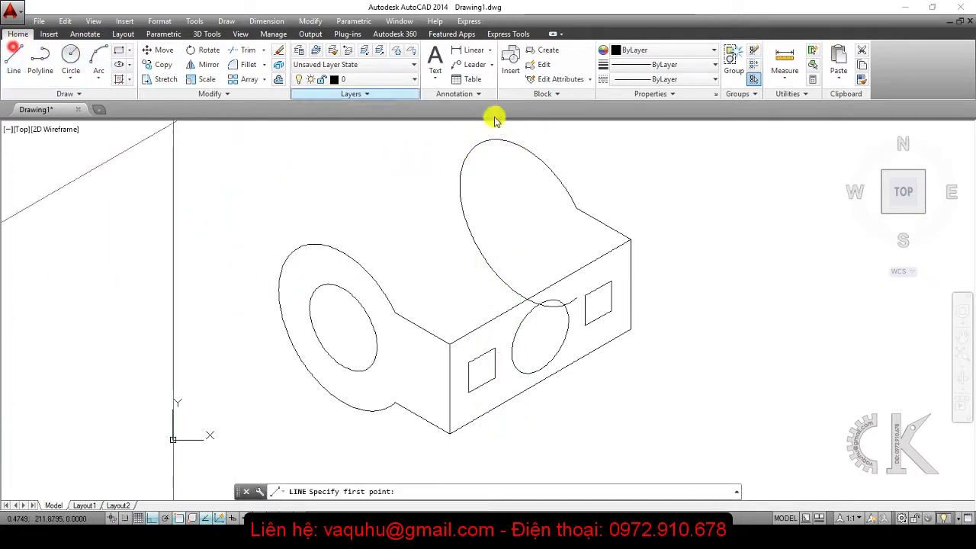
click(477, 145)
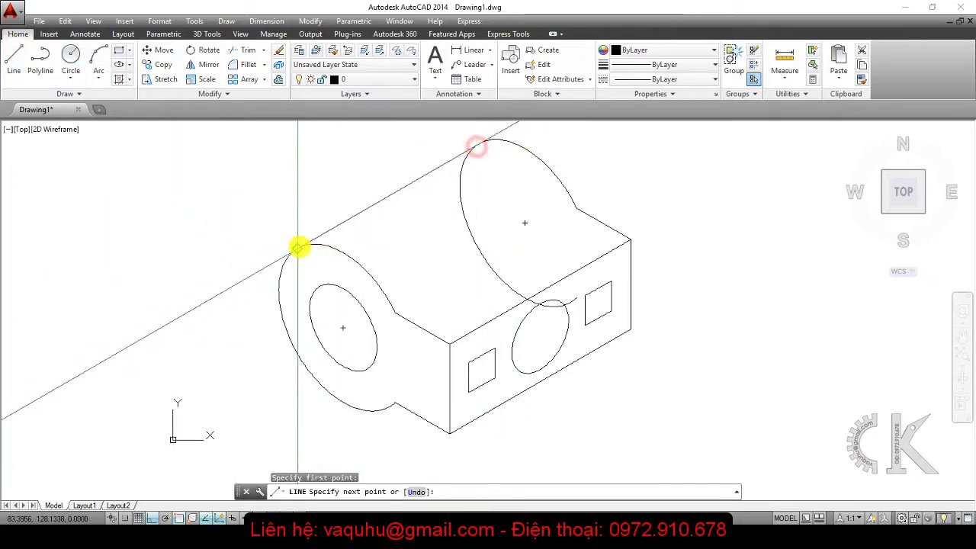
click(298, 246)
key(Escape)
key(Escape)
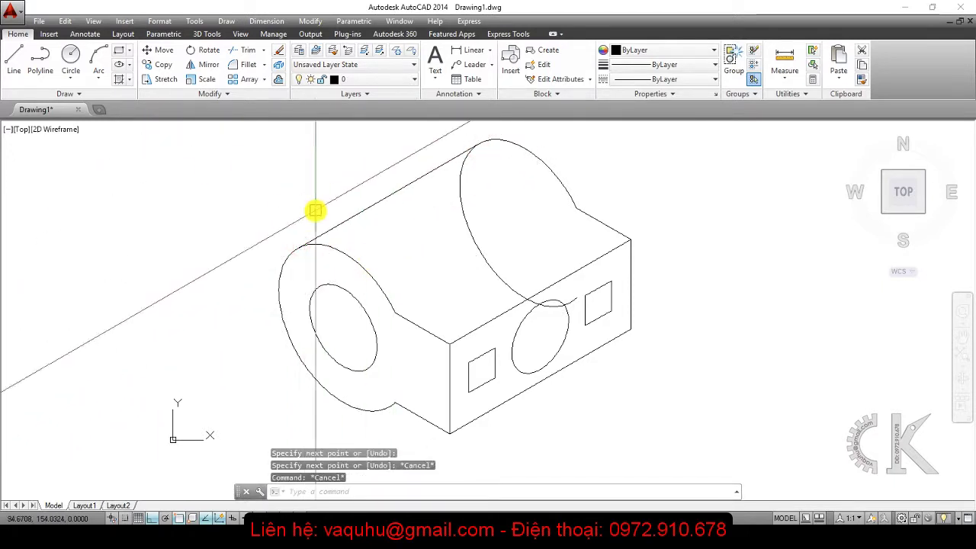
Trim the rear circle's hidden arc, using the new top line as the cutting edge
click(237, 54)
click(434, 168)
right_click(465, 203)
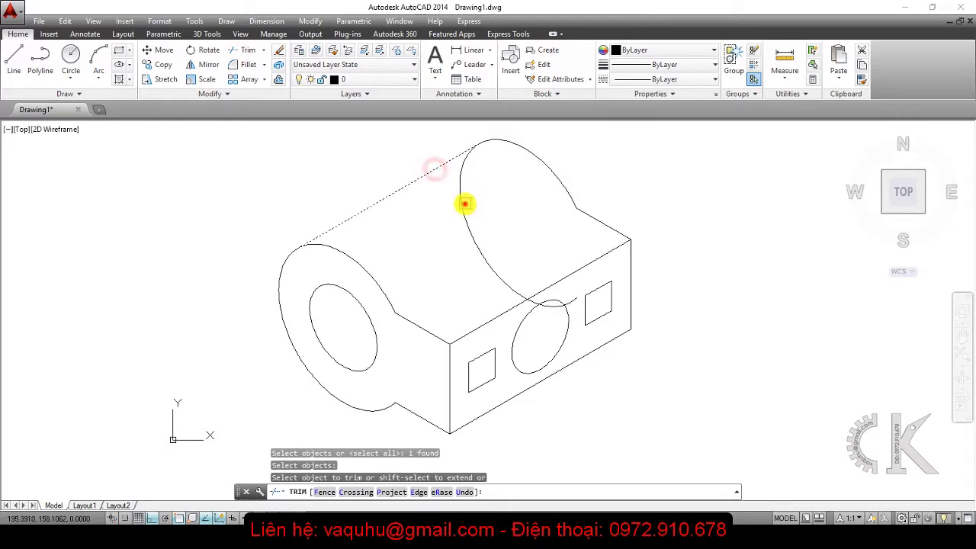
key(Escape)
key(Escape)
key(Escape)
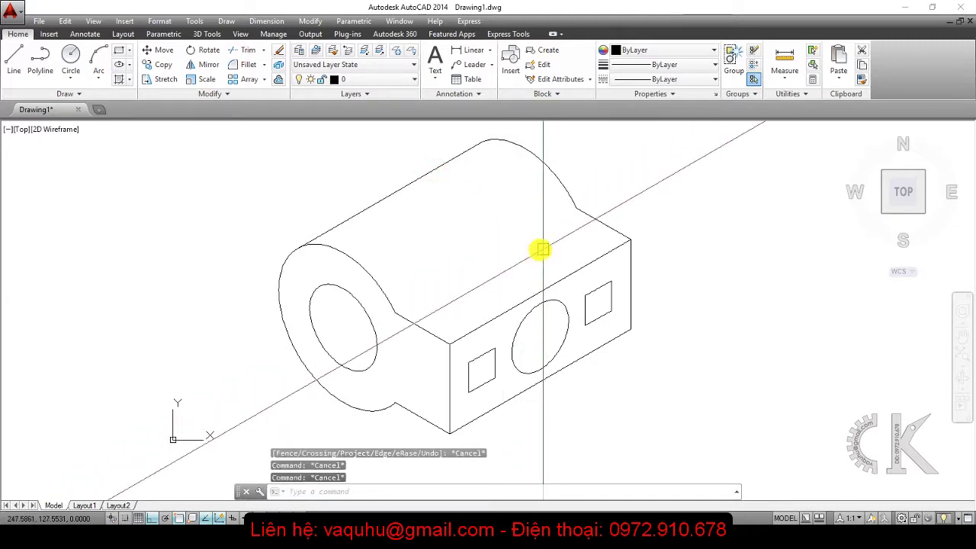
Draw the box's top edge from the cylinder-box junction to the rear circle
click(14, 55)
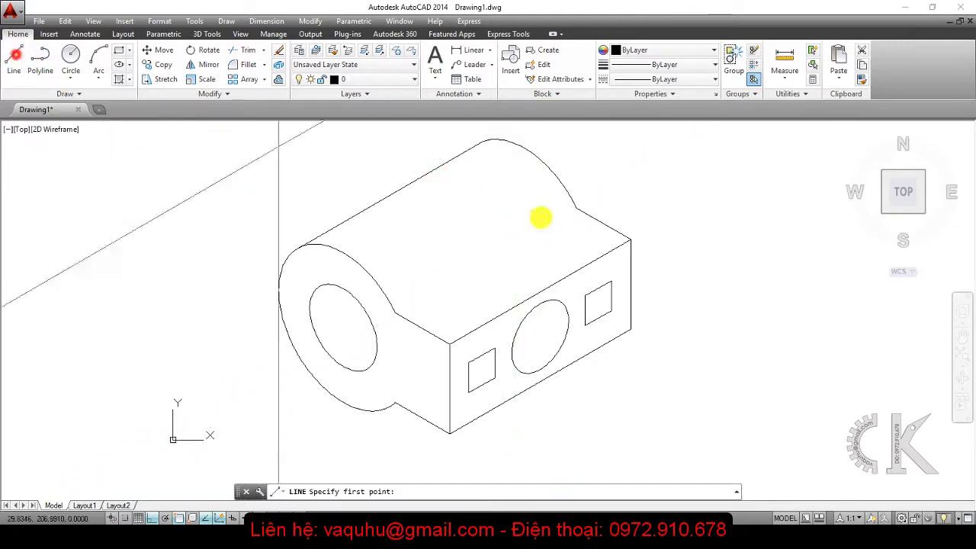
click(578, 211)
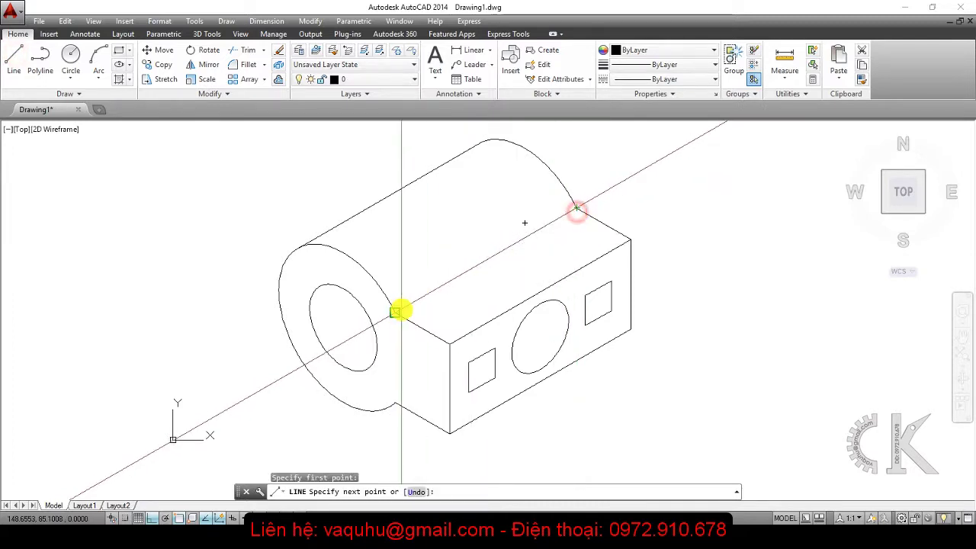
click(401, 310)
click(472, 341)
key(Return)
text(1)
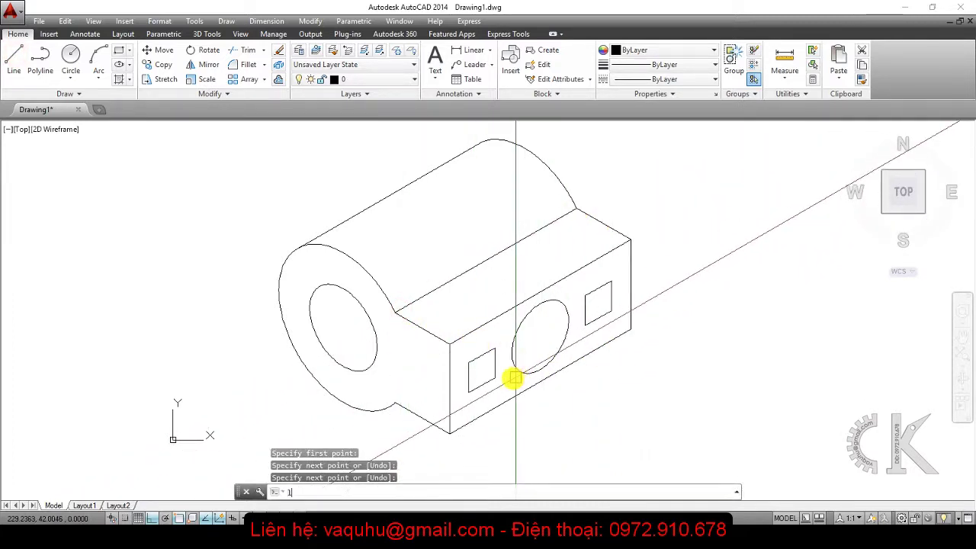
Add depth lines inside the left and right square holes, switching to the left isoplane with F5
key(Return)
click(492, 375)
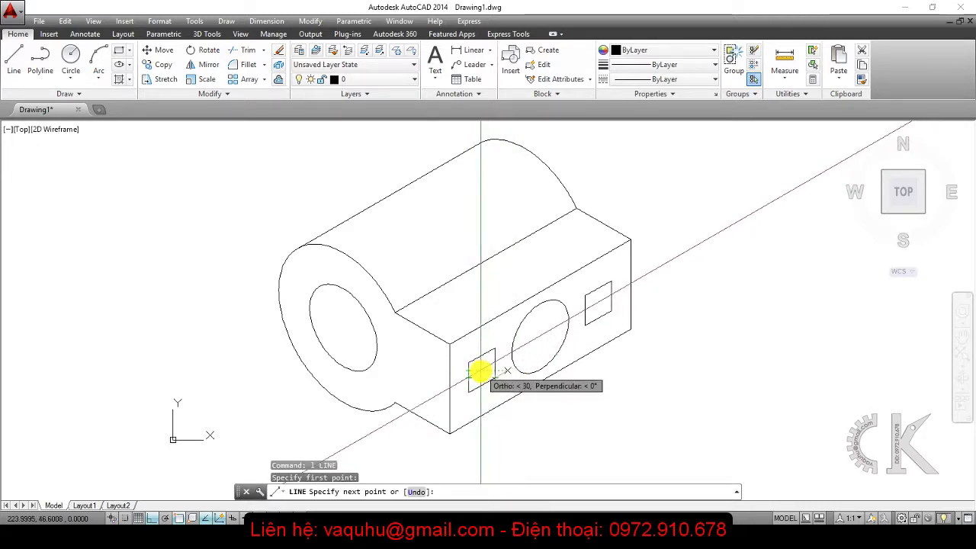
key(F5)
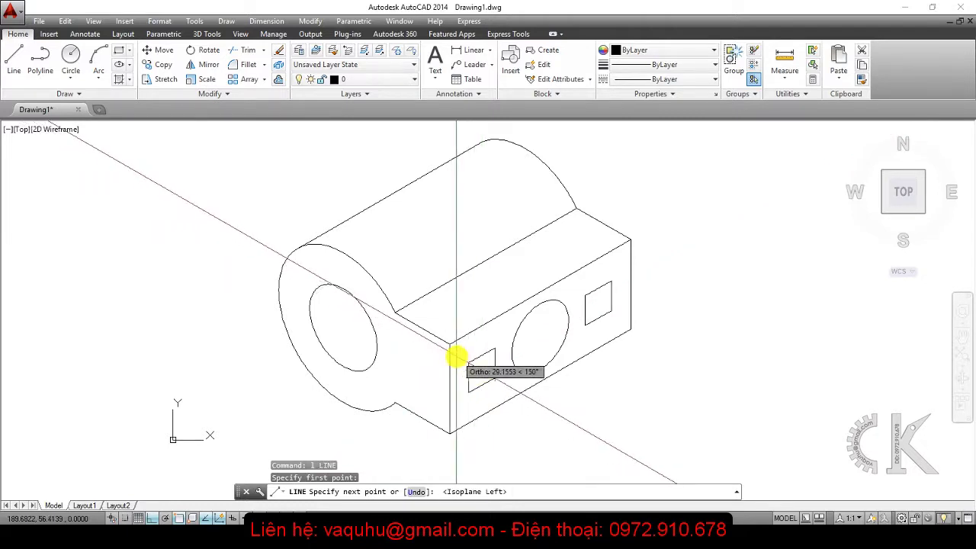
click(432, 353)
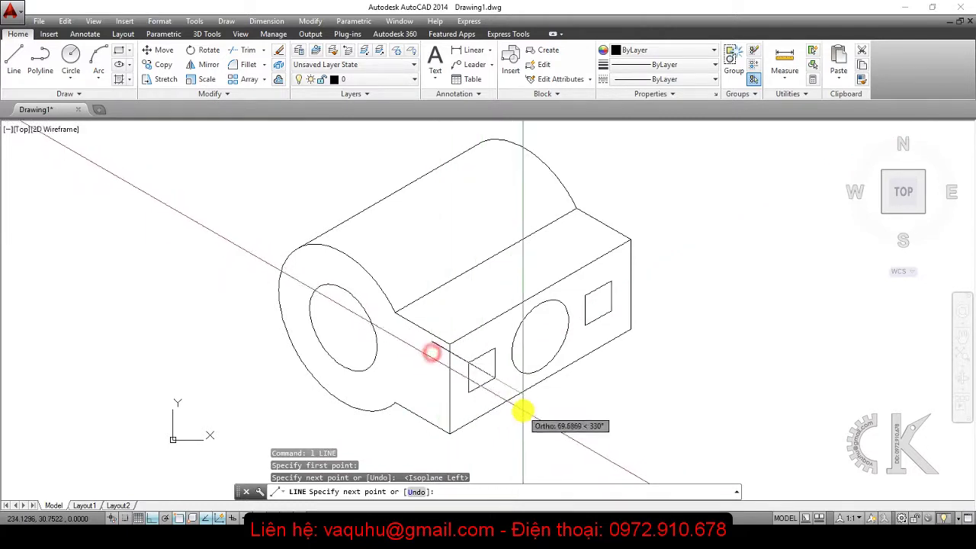
key(Escape)
key(Return)
click(612, 310)
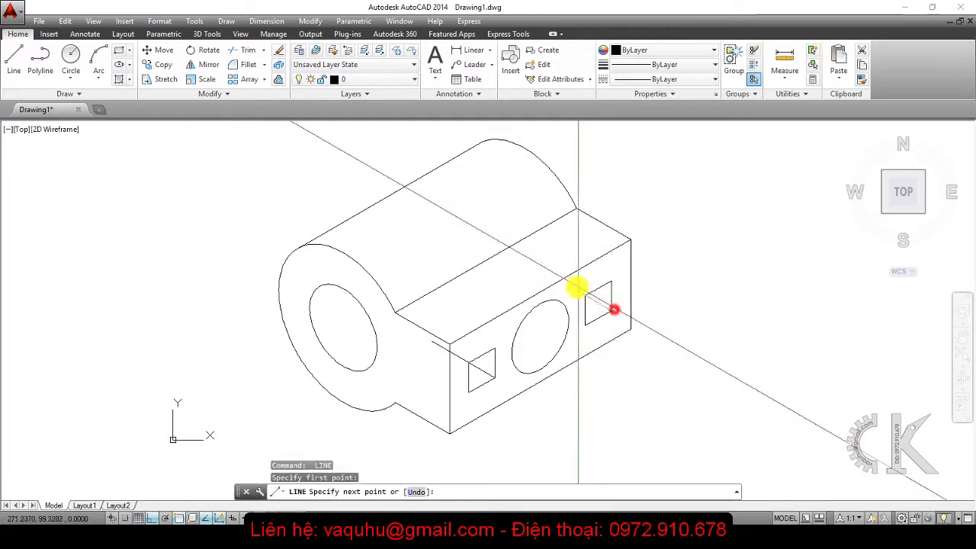
click(573, 285)
key(Escape)
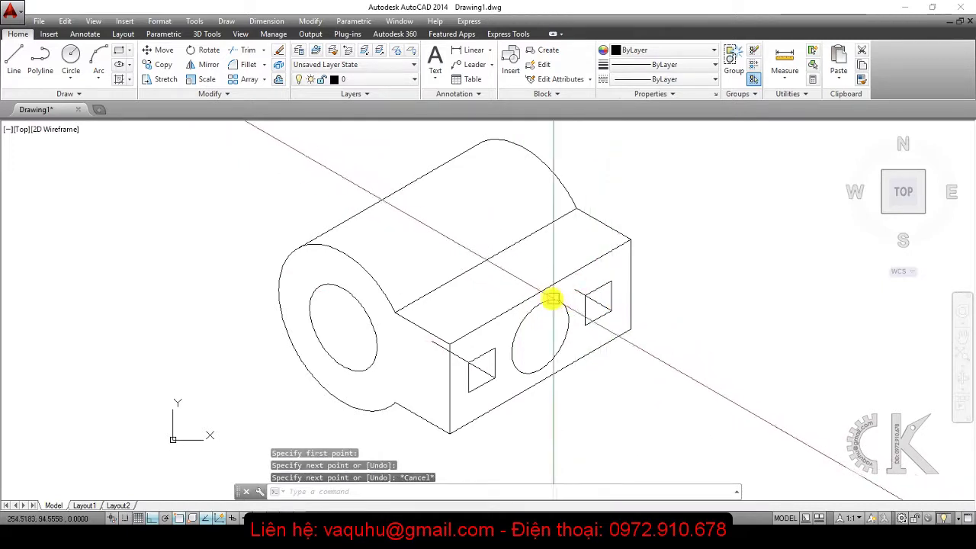
Trim the overshoot in the right square hole and compare against the Word reference
text(t)
key(Return)
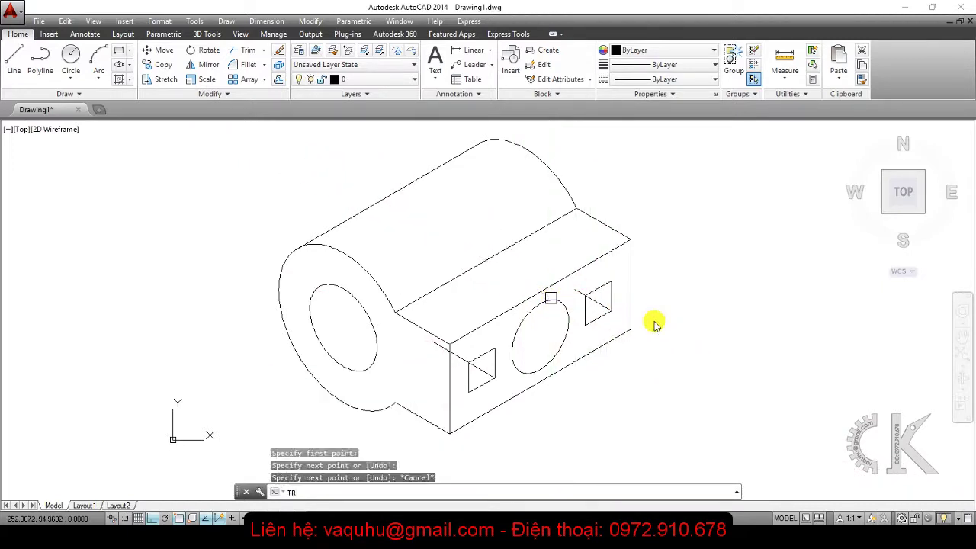
key(Return)
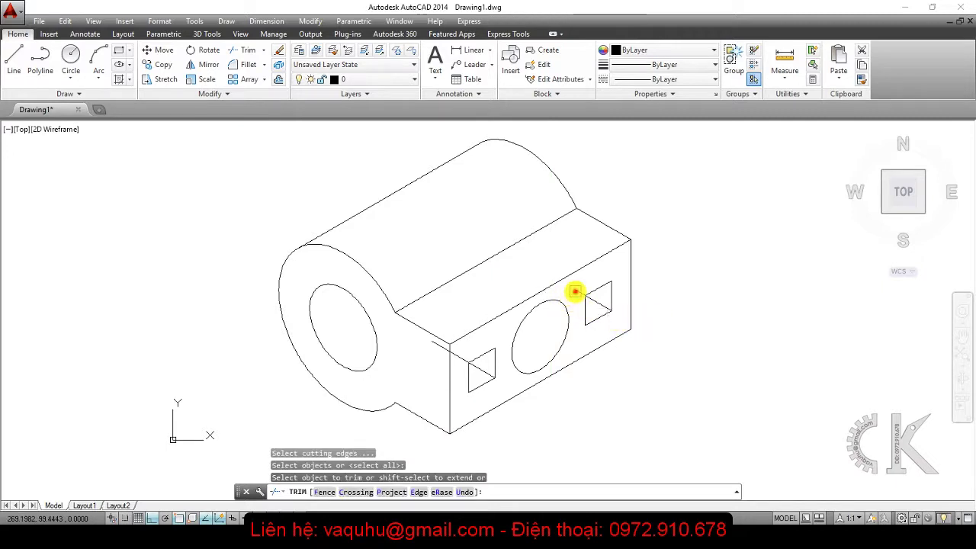
click(575, 292)
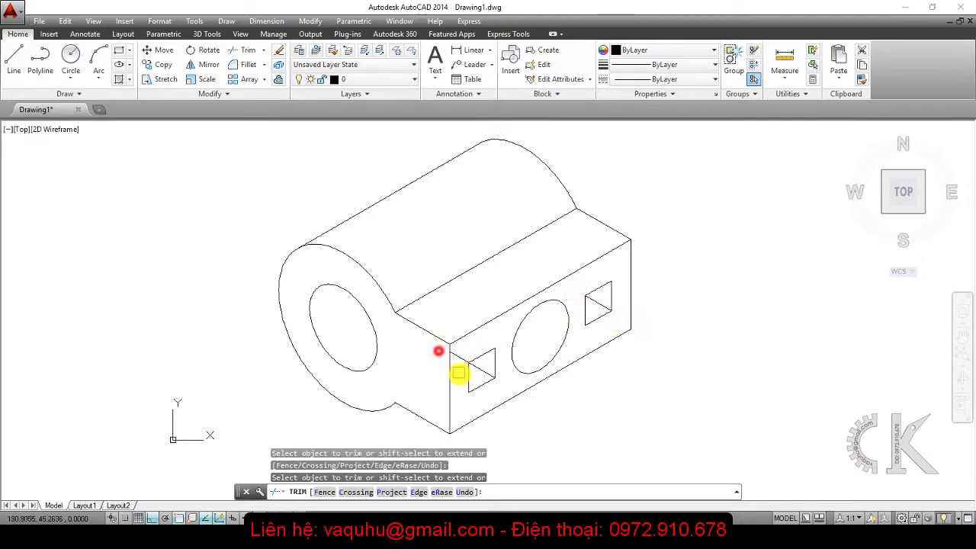
key(Escape)
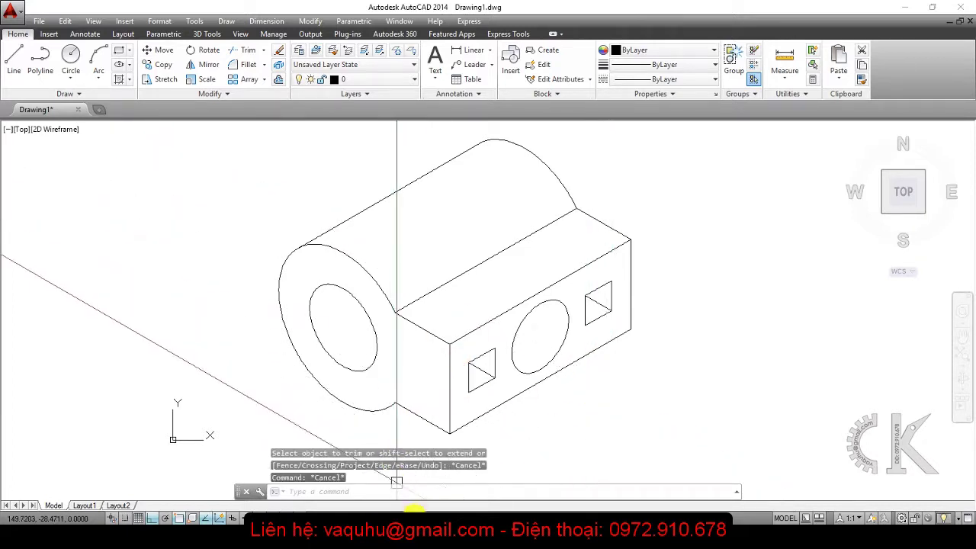
key(alt+Tab)
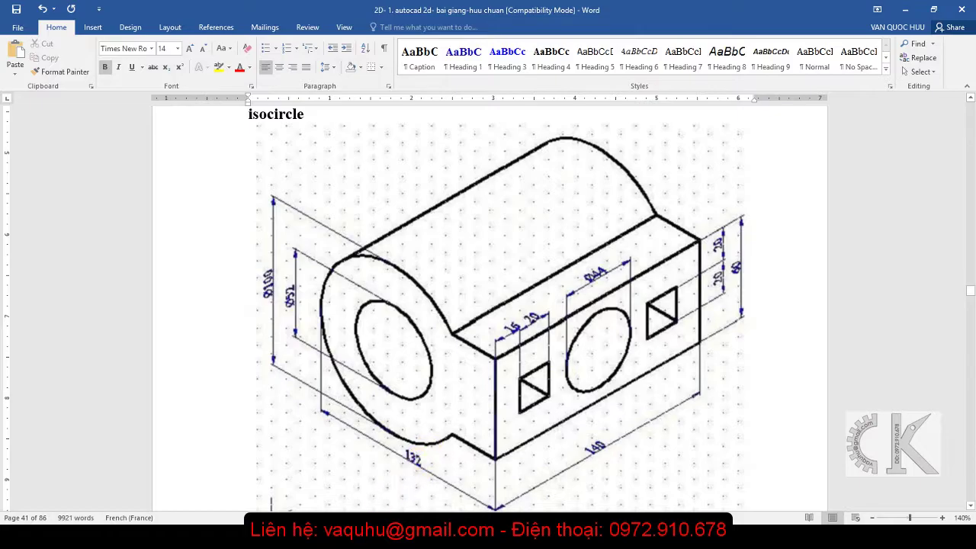
key(alt+Tab)
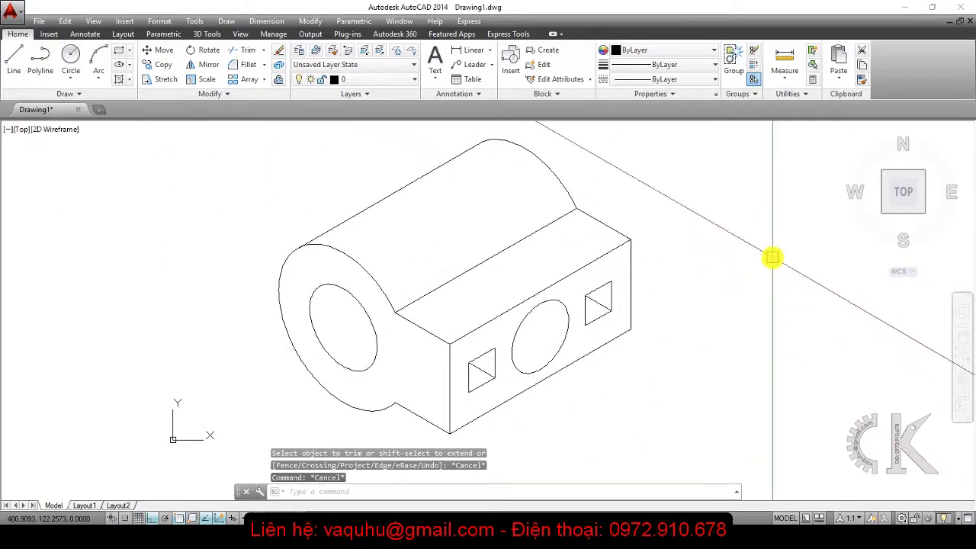